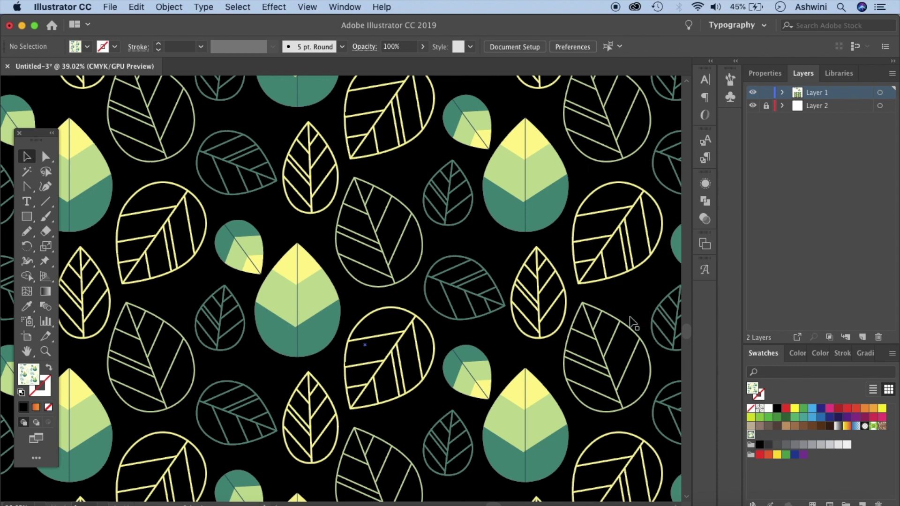
# - Open File > New to show the New Document dialog with its 5 × 5 in CMYK preset
pyautogui.click(110, 7)
# - Create the 5 × 5 in Untitled-4 document and switch to it, deselecting the pasted leaf group
pyautogui.click(120, 23)
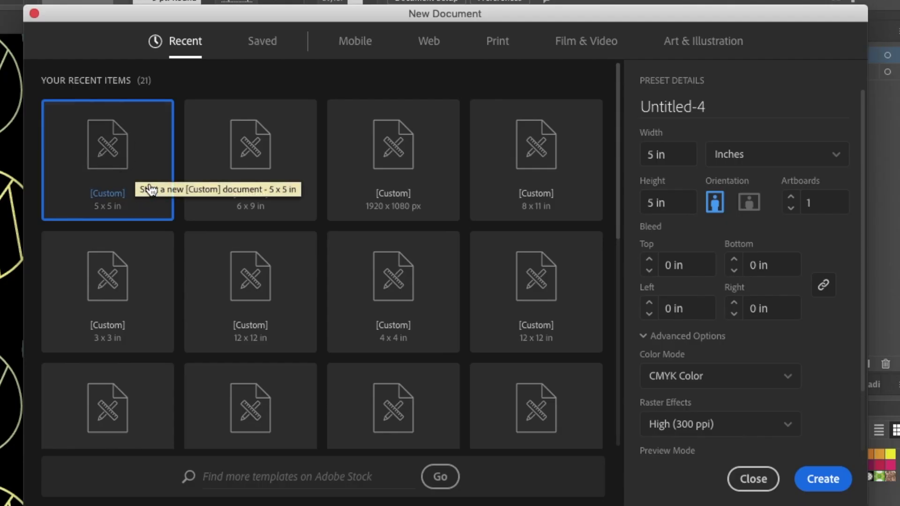
pyautogui.scroll(-3, 717, 375)
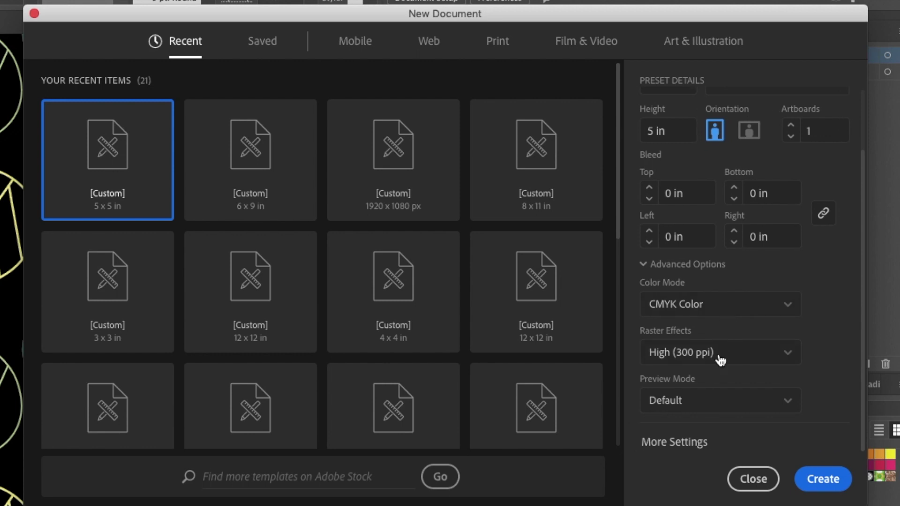
pyautogui.click(823, 479)
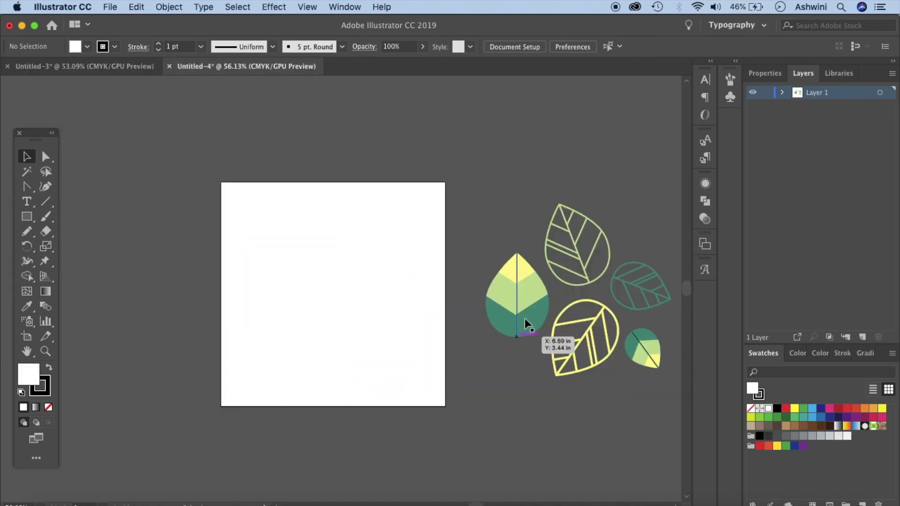
pyautogui.click(518, 311)
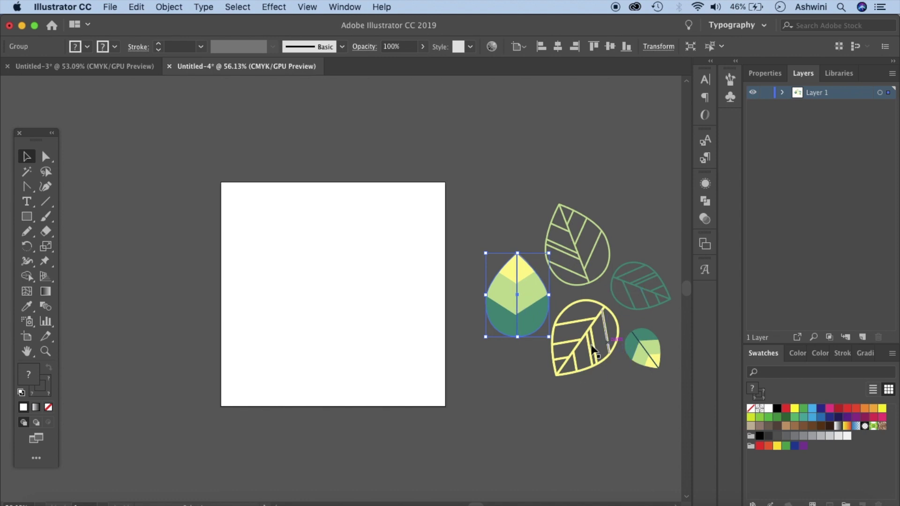
pyautogui.click(466, 290)
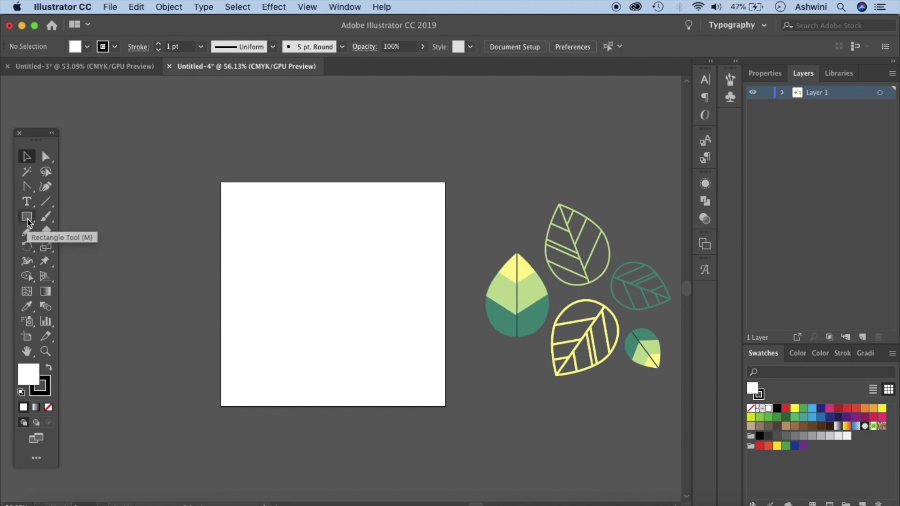
# - Draw a thin rectangle strip near the artboard's top left and remove its outline
pyautogui.moveTo(27, 222); pyautogui.dragTo(91, 215)
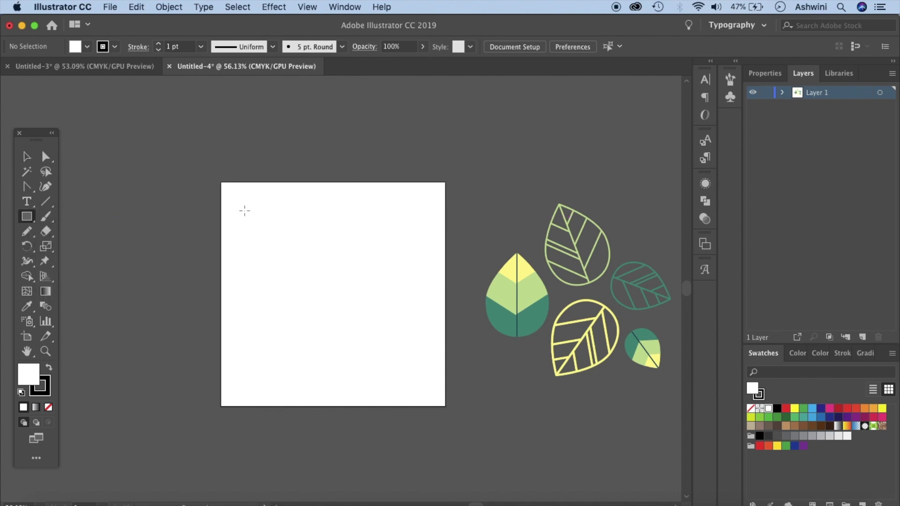
pyautogui.moveTo(244, 211); pyautogui.dragTo(347, 239)
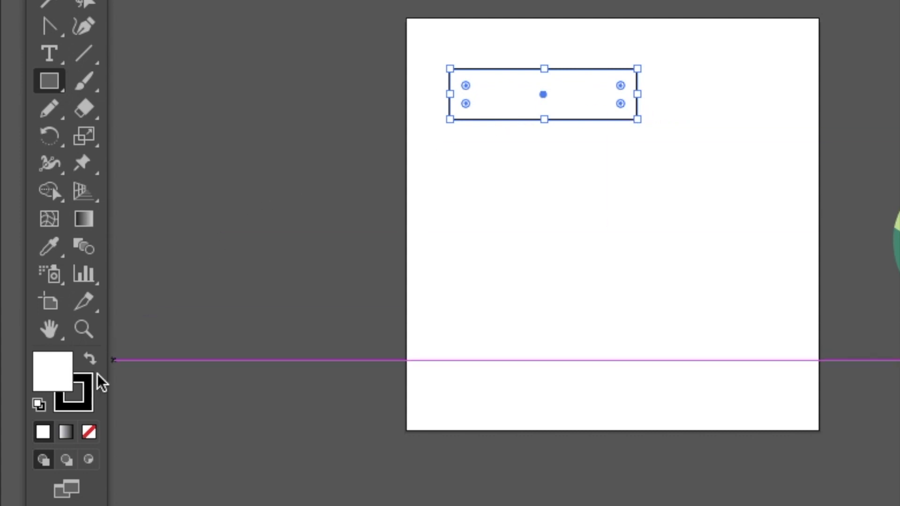
pyautogui.click(90, 399)
pyautogui.click(89, 431)
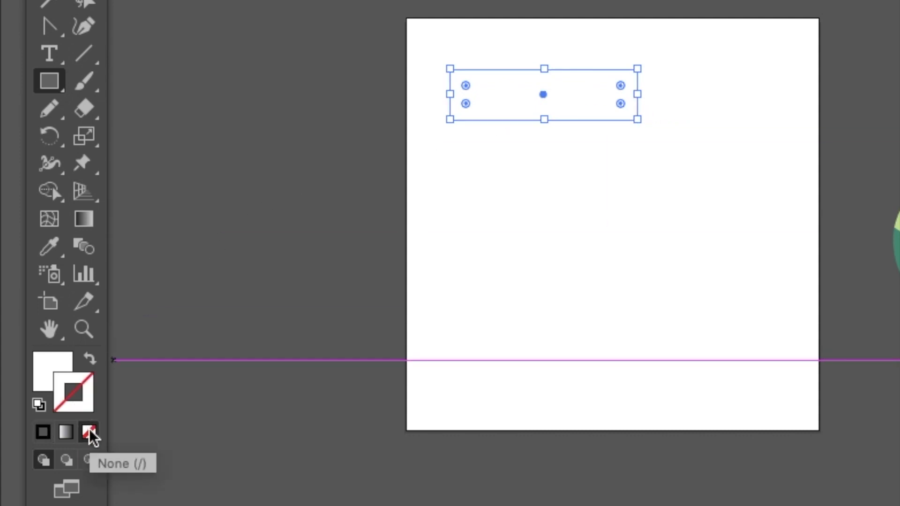
# - Fill the strip with pale yellow sampled from a leaf using the Eyedropper
pyautogui.click(51, 379)
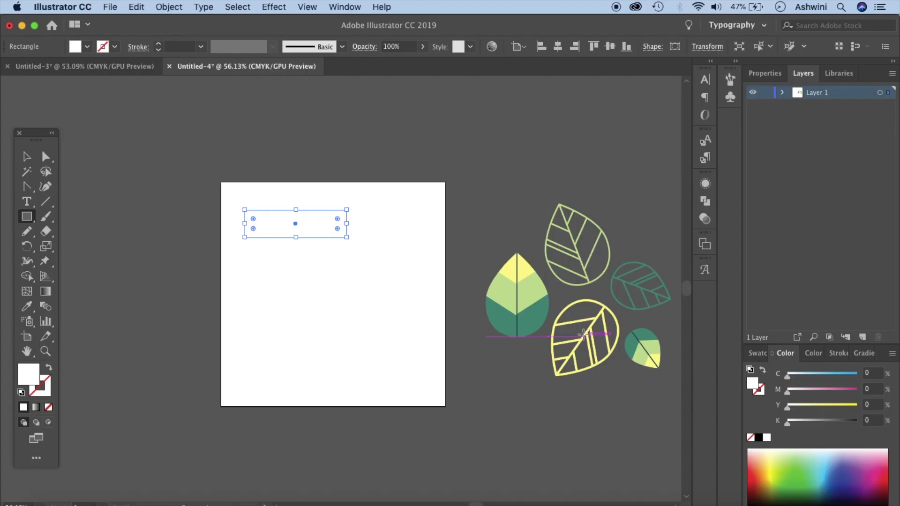
pyautogui.press('i')
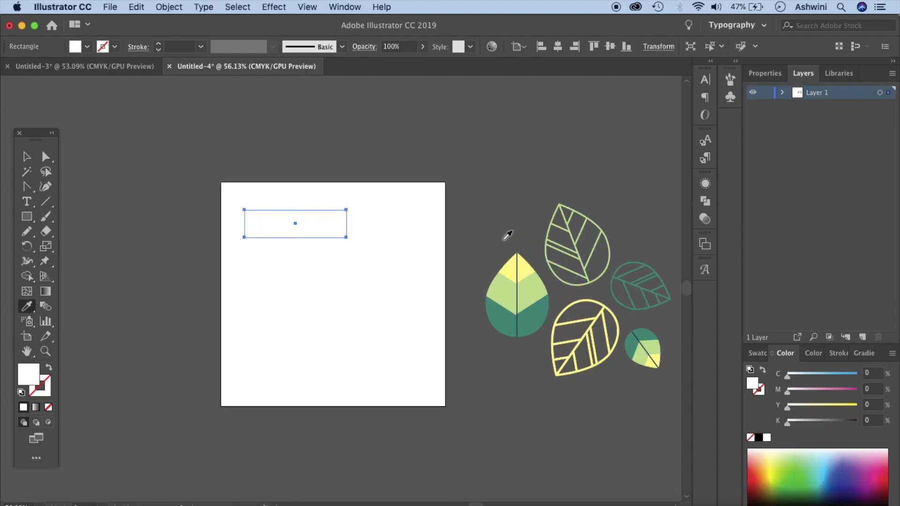
pyautogui.click(511, 262)
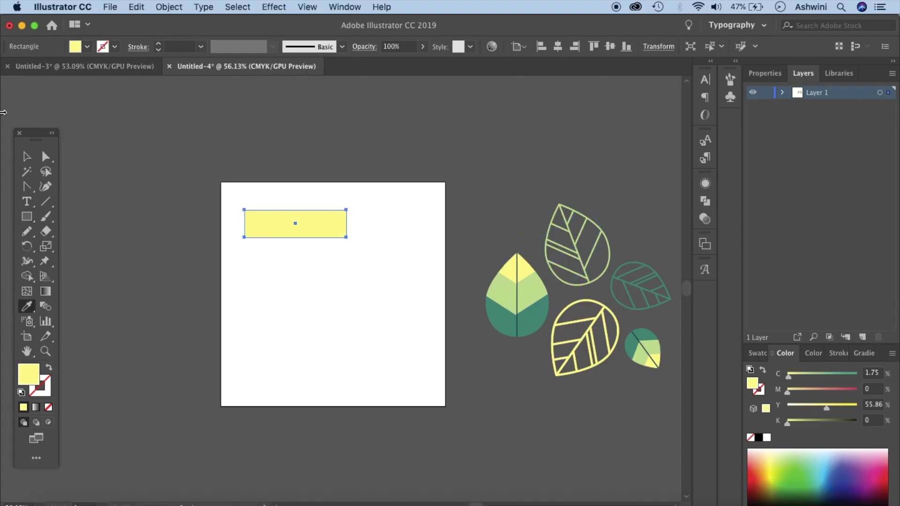
pyautogui.click(25, 157)
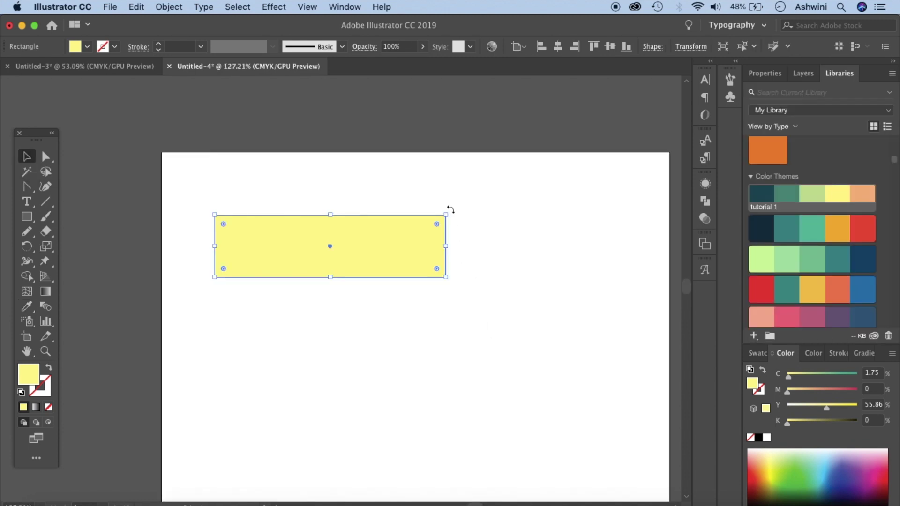
# - Rotate the yellow strip to a diagonal tilt and Alt-drag a copy just below it
pyautogui.moveTo(450, 209); pyautogui.dragTo(458, 265)
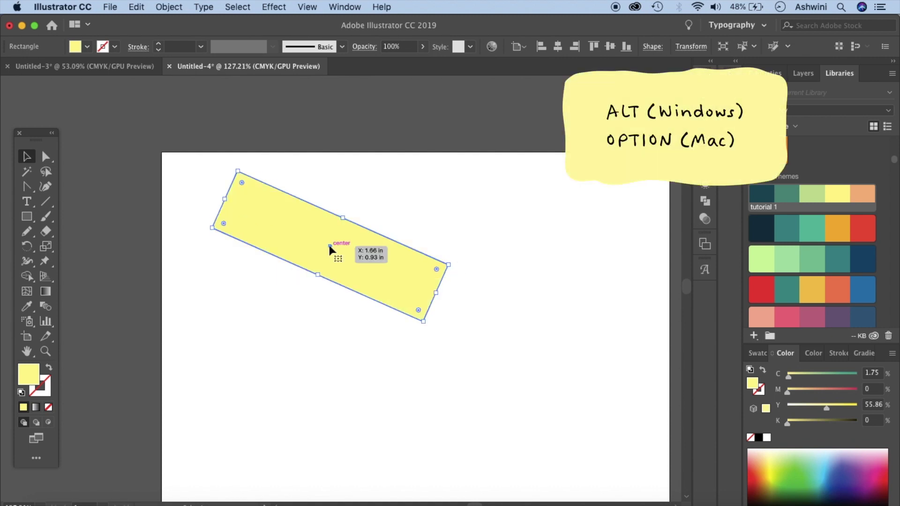
pyautogui.moveTo(329, 249); pyautogui.dragTo(323, 315)
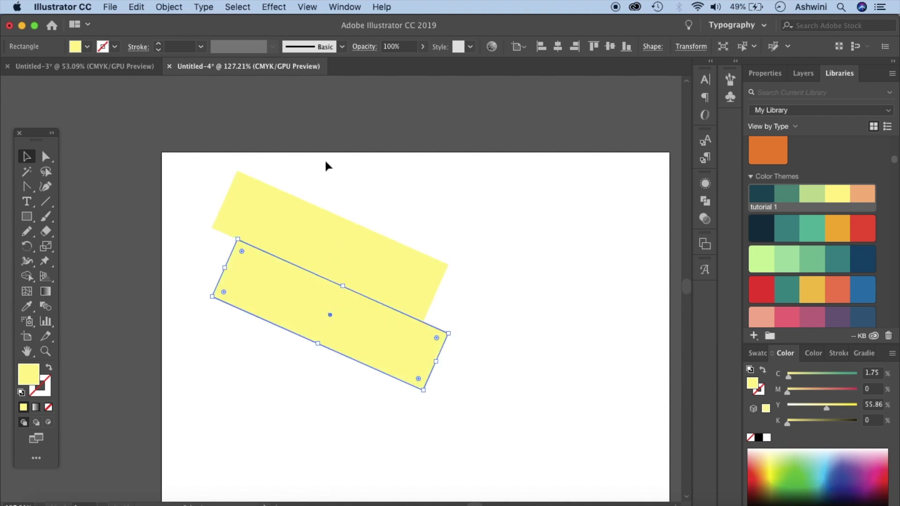
pyautogui.click(308, 7)
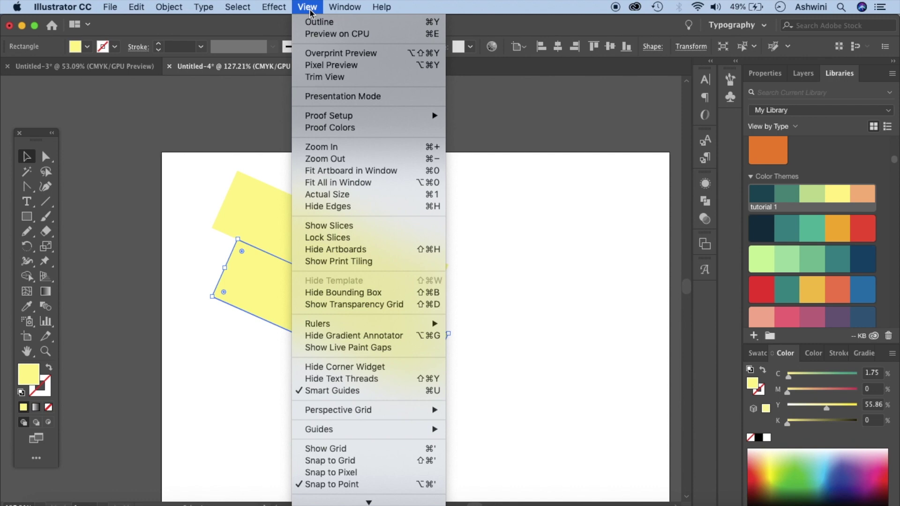
# - Repeat the offset copy with Cmd+D to add a third tilted strip
pyautogui.click(363, 394)
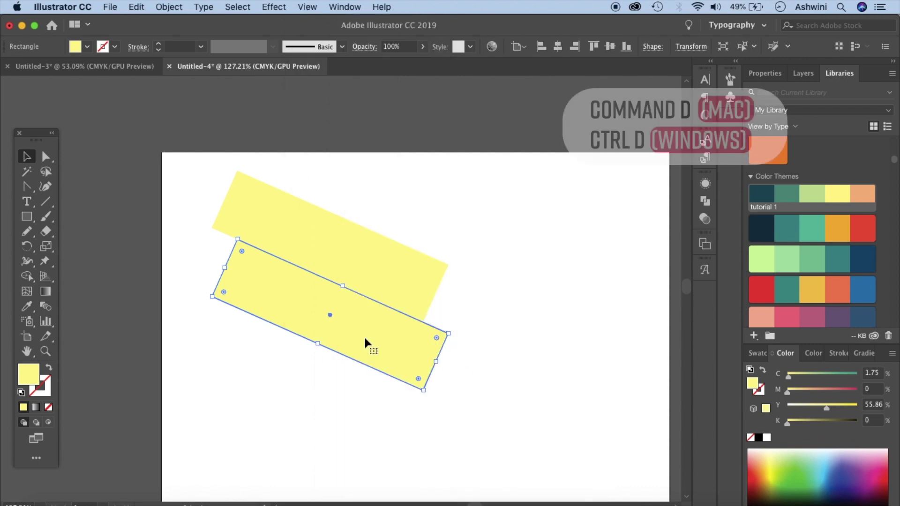
pyautogui.press('super+d')
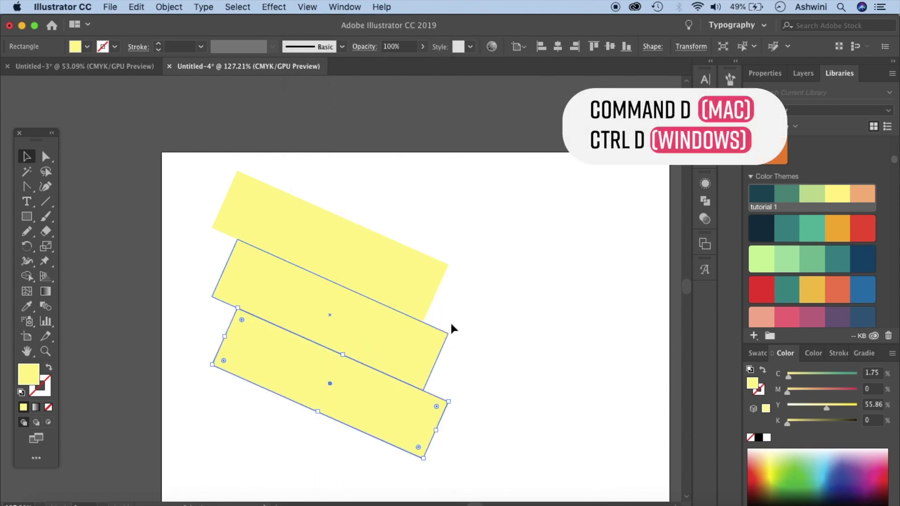
pyautogui.click(527, 331)
pyautogui.scroll(4, 549, 299)
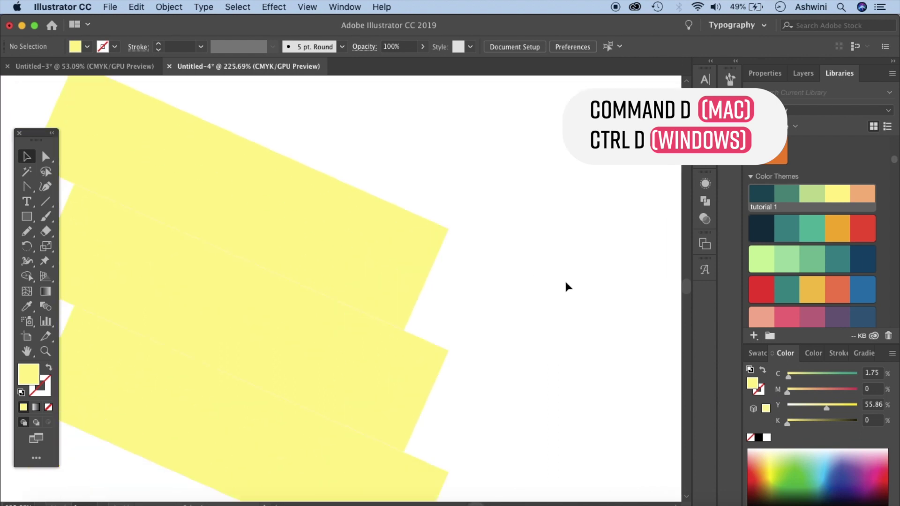
pyautogui.scroll(2, 566, 283)
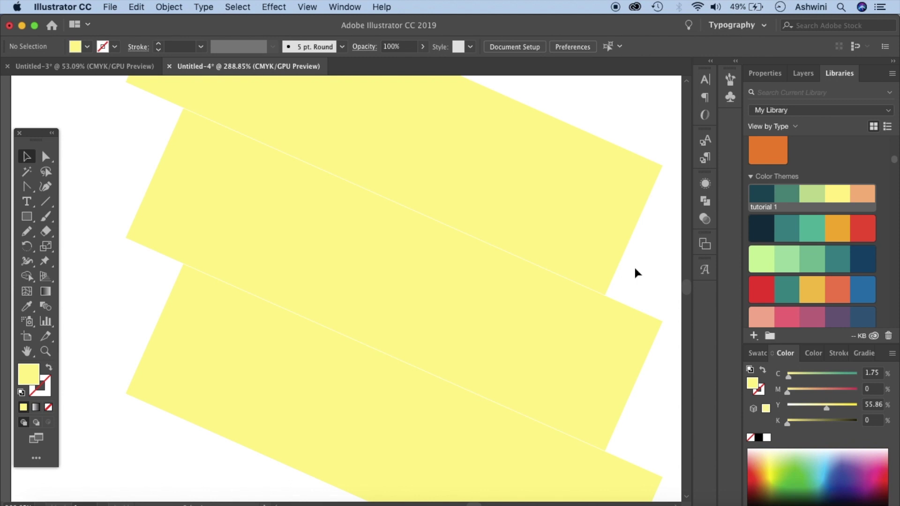
# - Recolour the middle strip light green and the bottom strip dark teal from the library theme
pyautogui.click(551, 318)
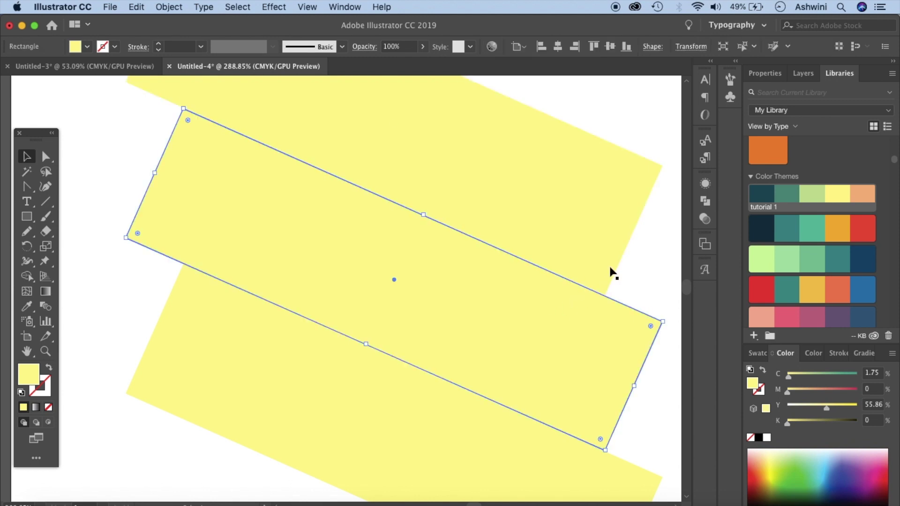
pyautogui.click(809, 196)
pyautogui.click(426, 464)
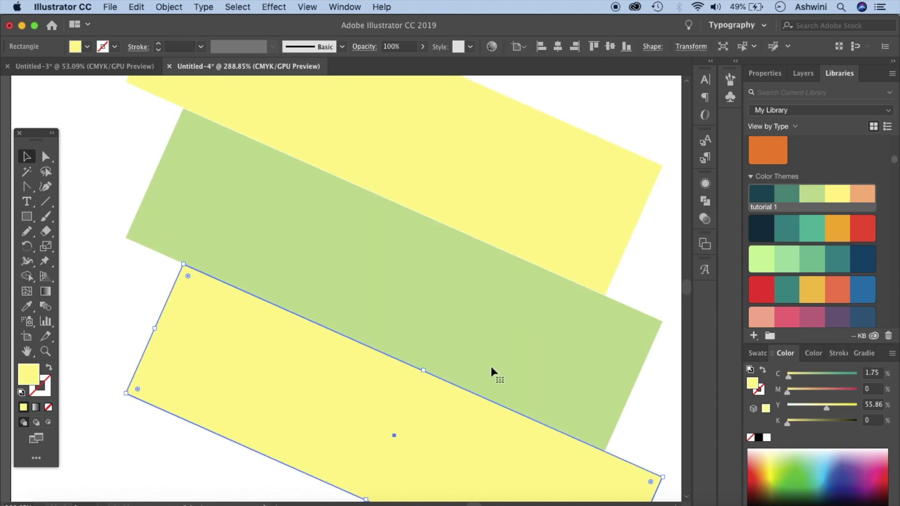
pyautogui.click(788, 195)
pyautogui.scroll(-5, 572, 298)
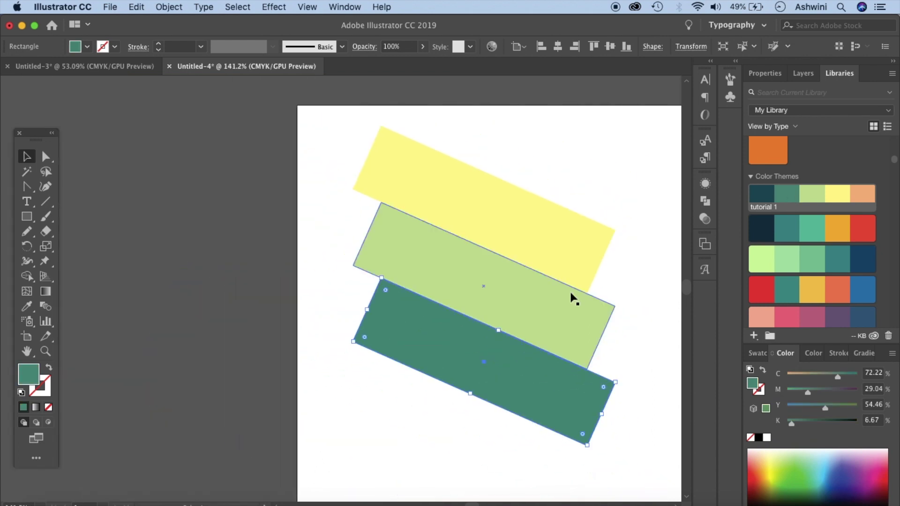
# - Select the three strips and make a reflected copy of them
pyautogui.moveTo(478, 230); pyautogui.dragTo(353, 462)
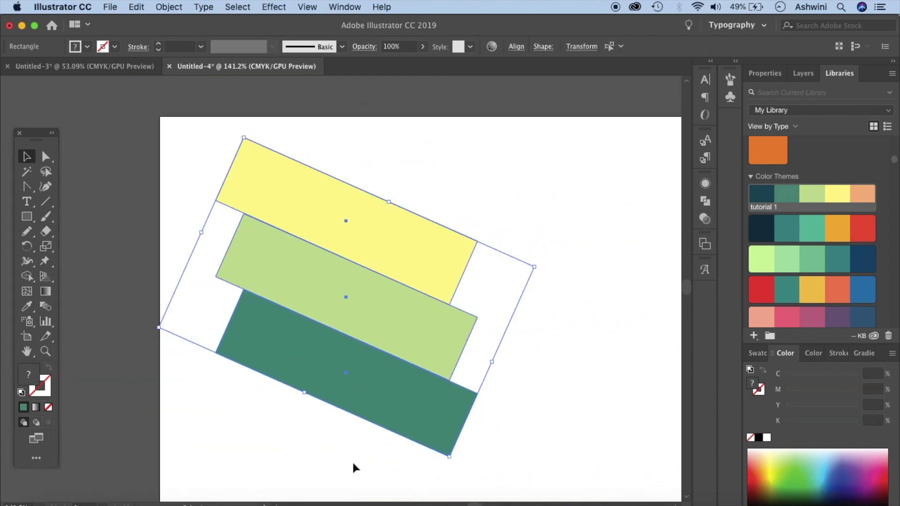
pyautogui.rightClick(375, 383)
pyautogui.moveTo(447, 442)
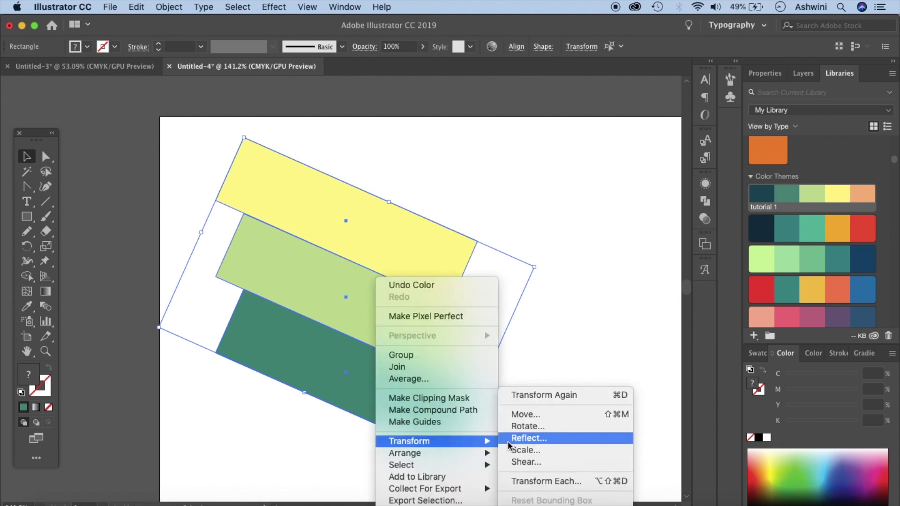
pyautogui.click(532, 436)
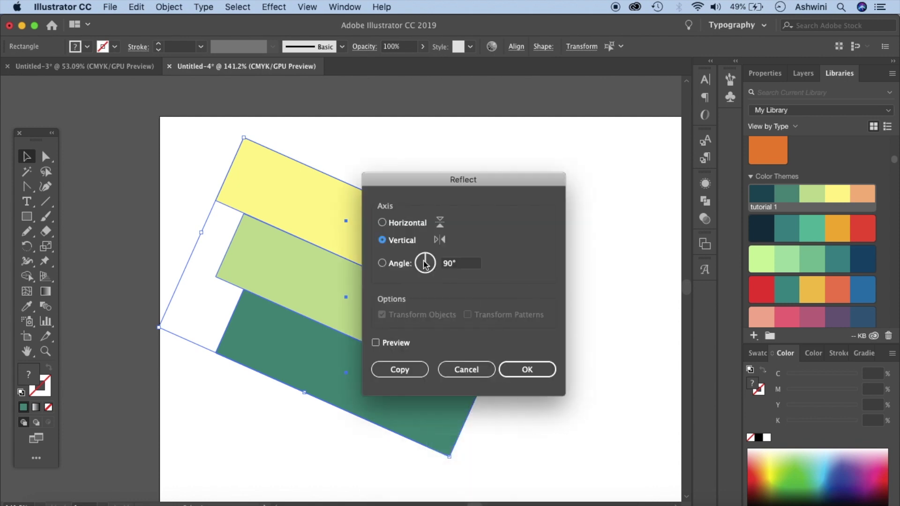
pyautogui.click(391, 369)
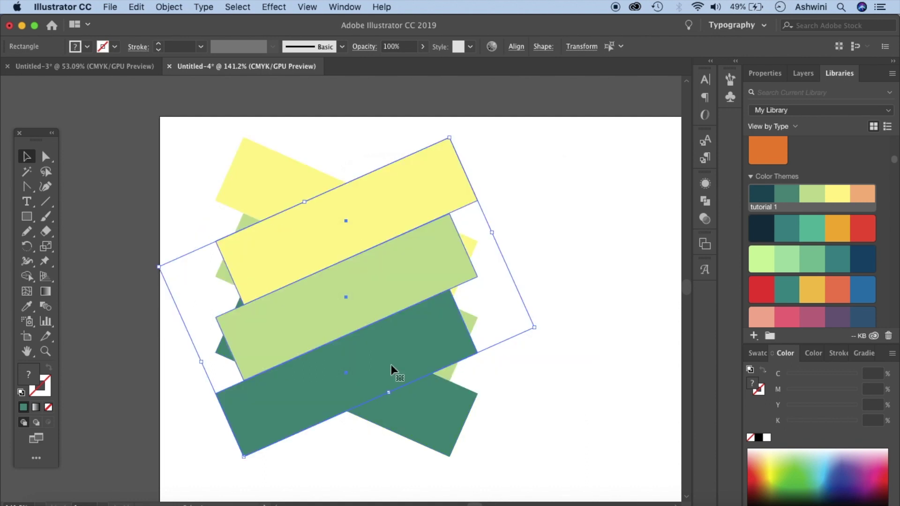
# - Position the mirrored strips to meet the originals as a chevron and bring them to the front
pyautogui.moveTo(391, 365); pyautogui.dragTo(595, 401)
pyautogui.press('Right')
pyautogui.press('Right')
pyautogui.press('Right')
pyautogui.press('Right')
pyautogui.press('Right')
pyautogui.press('Right')
pyautogui.press('Right')
pyautogui.press('Right')
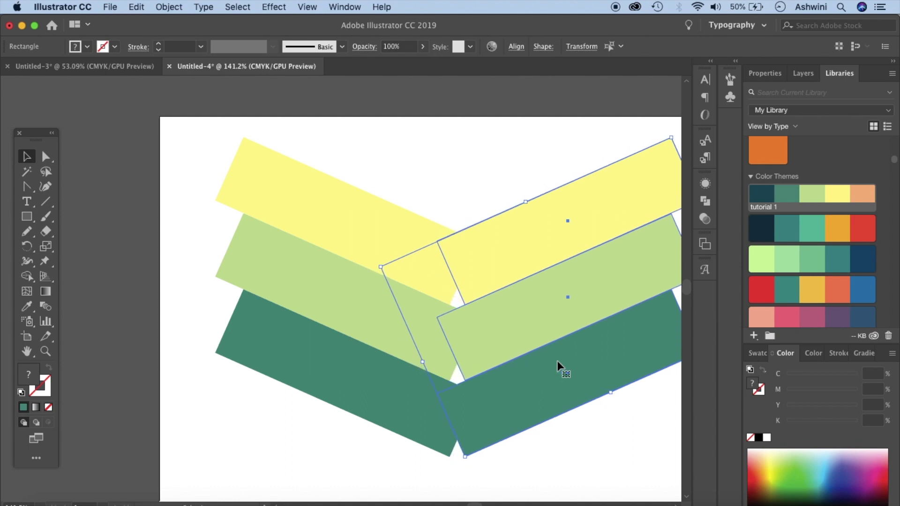
pyautogui.moveTo(557, 361); pyautogui.dragTo(501, 361)
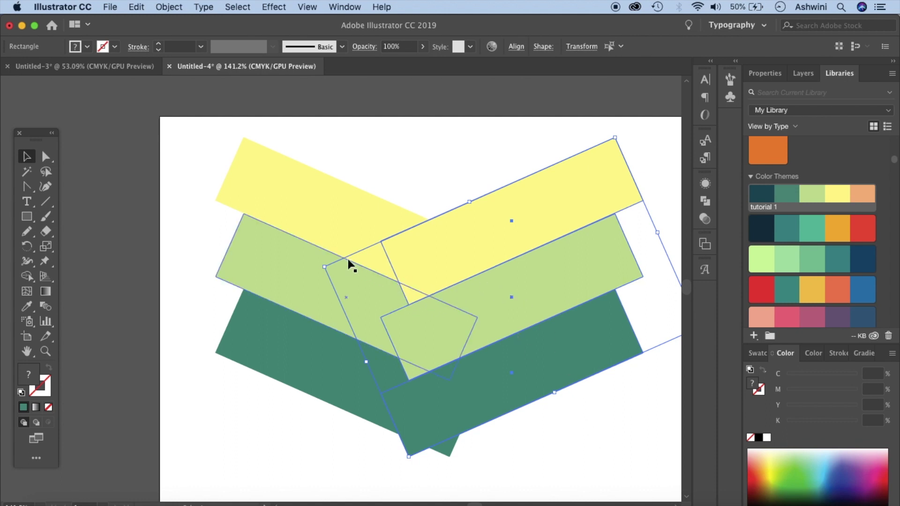
pyautogui.press('super+bracketright')
pyautogui.press('super+bracketright')
pyautogui.press('super+bracketright')
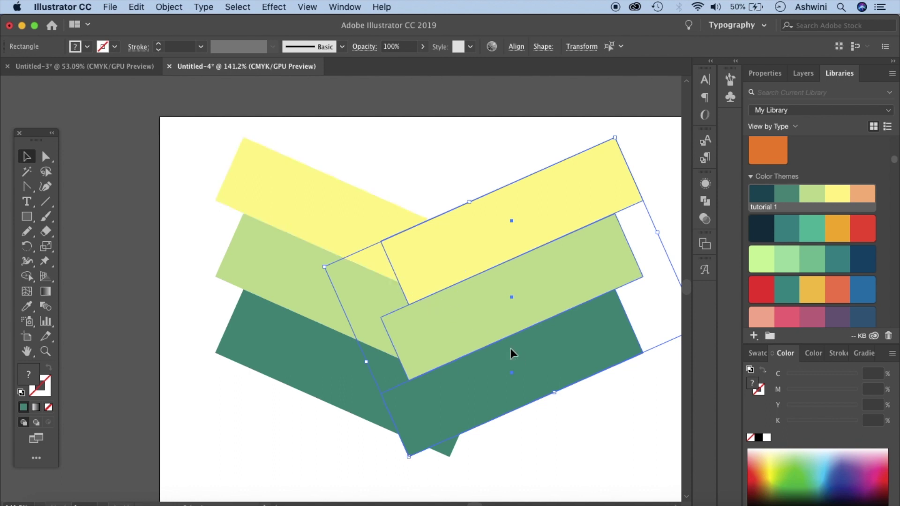
pyautogui.moveTo(510, 347); pyautogui.dragTo(550, 347)
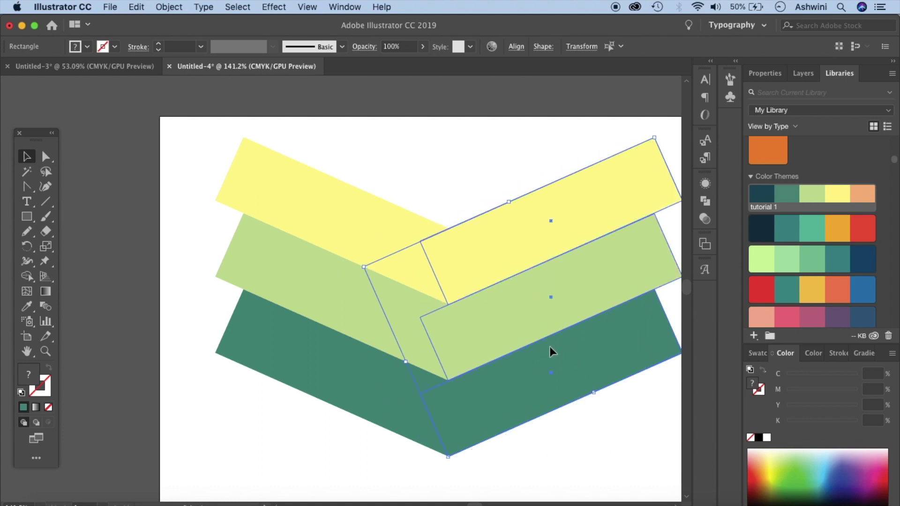
pyautogui.click(572, 435)
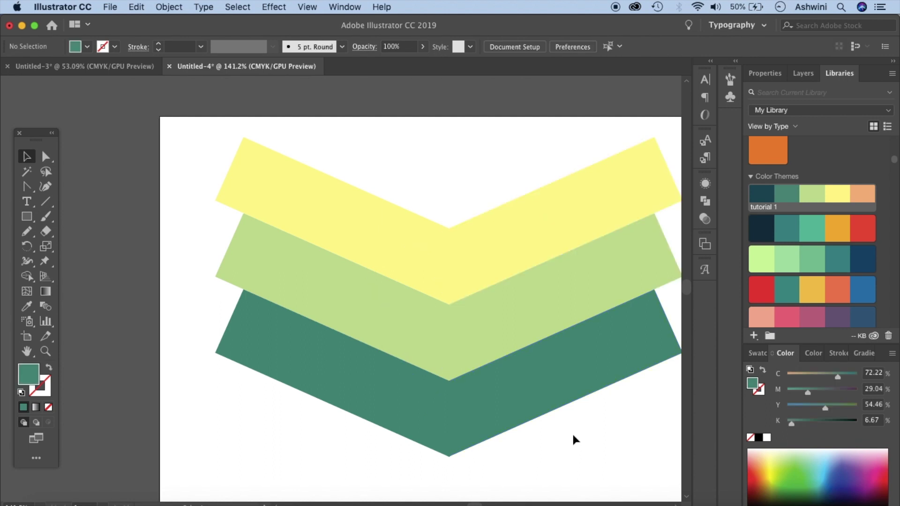
pyautogui.scroll(-8, 573, 436)
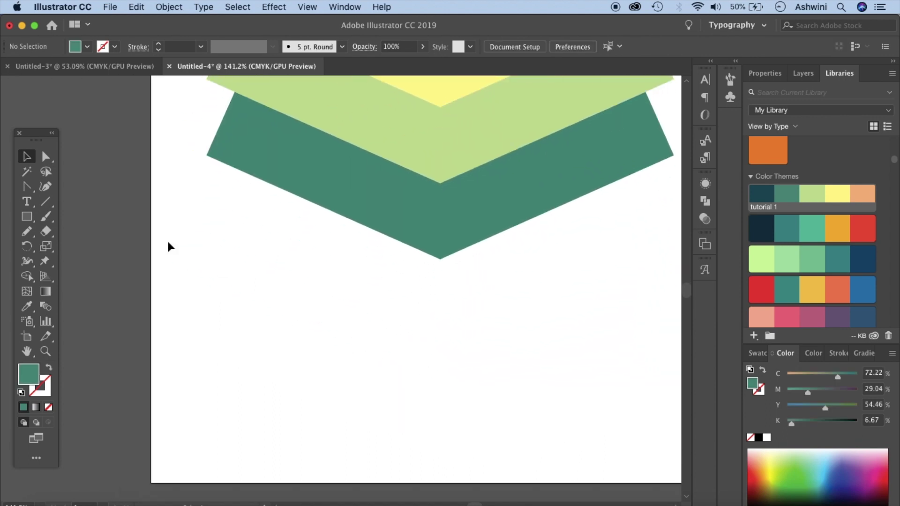
# - Draw an ellipse below the chevron and convert its top anchor into a sharp point
pyautogui.click(27, 217)
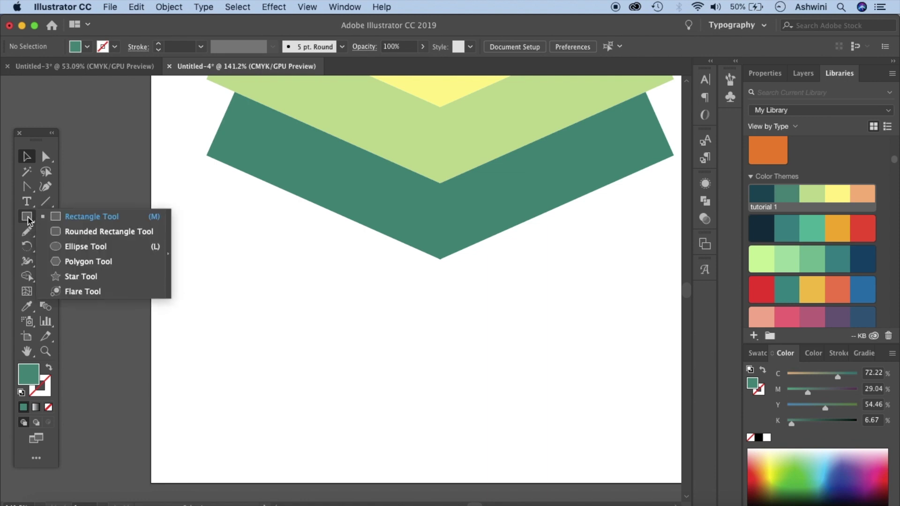
pyautogui.click(95, 247)
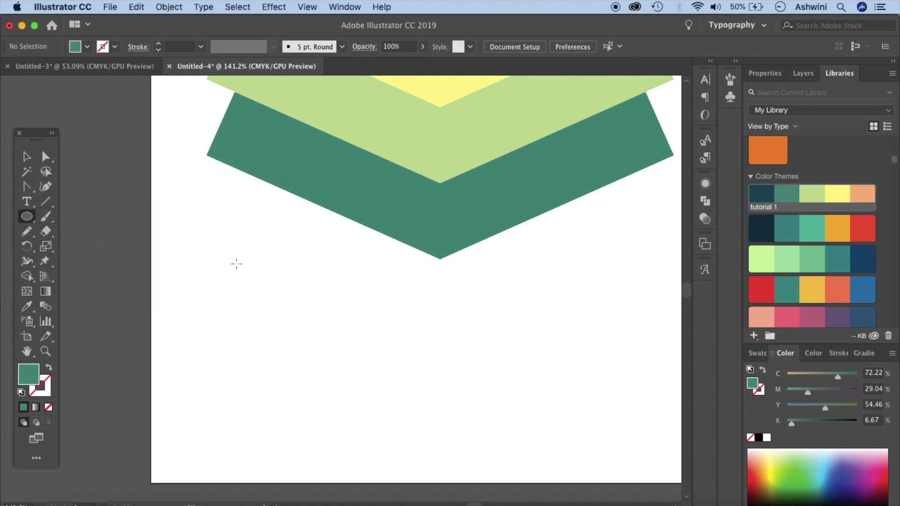
pyautogui.moveTo(237, 264); pyautogui.dragTo(371, 432)
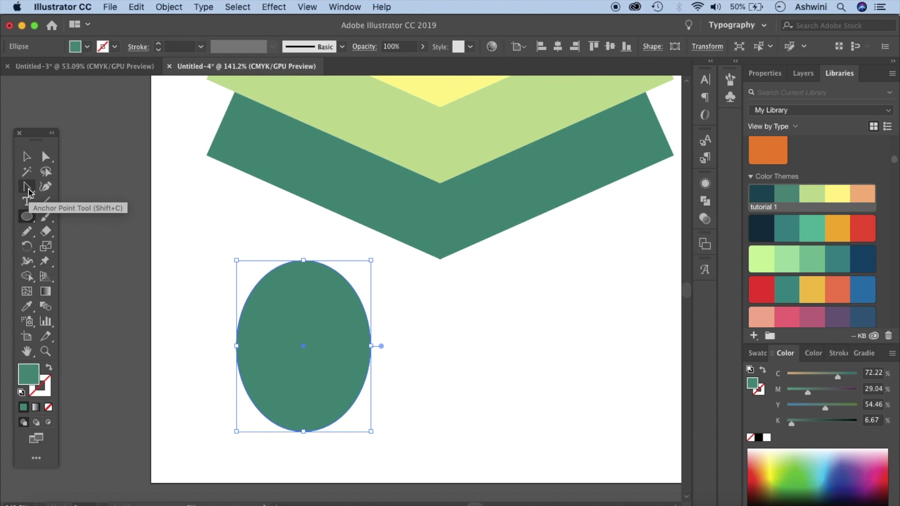
pyautogui.moveTo(28, 192); pyautogui.dragTo(89, 233)
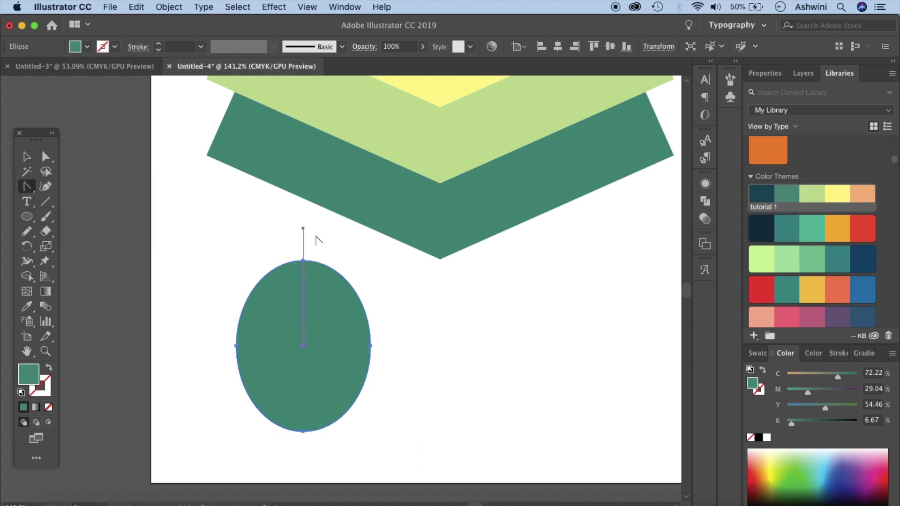
pyautogui.scroll(5, 312, 258)
pyautogui.scroll(-1, 300, 253)
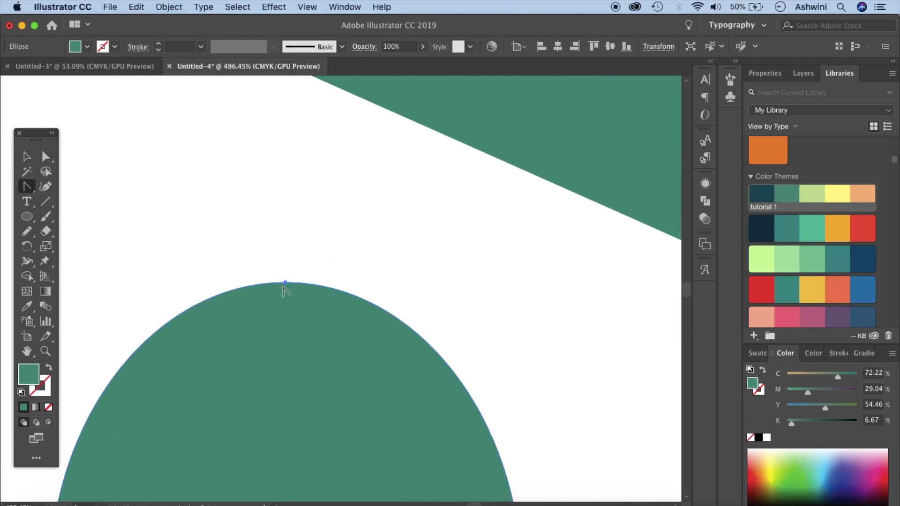
pyautogui.click(285, 283)
pyautogui.scroll(-2, 286, 285)
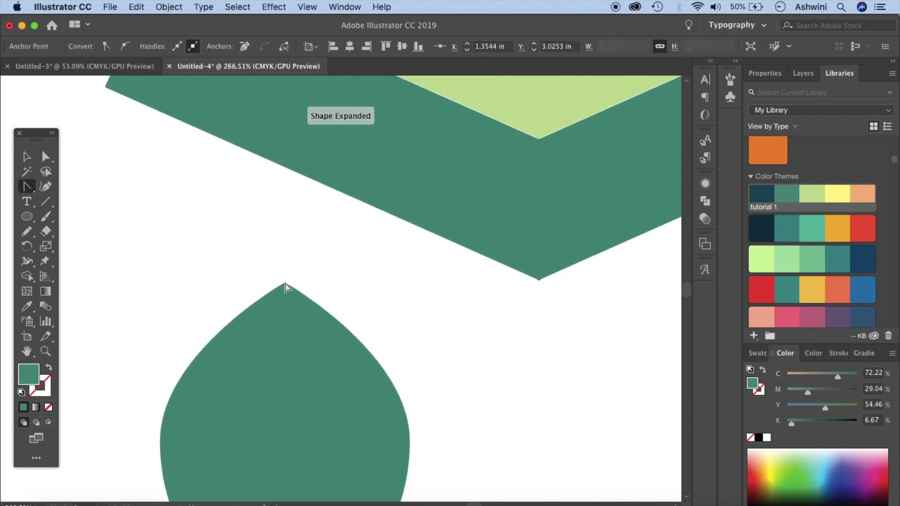
pyautogui.scroll(-2, 285, 286)
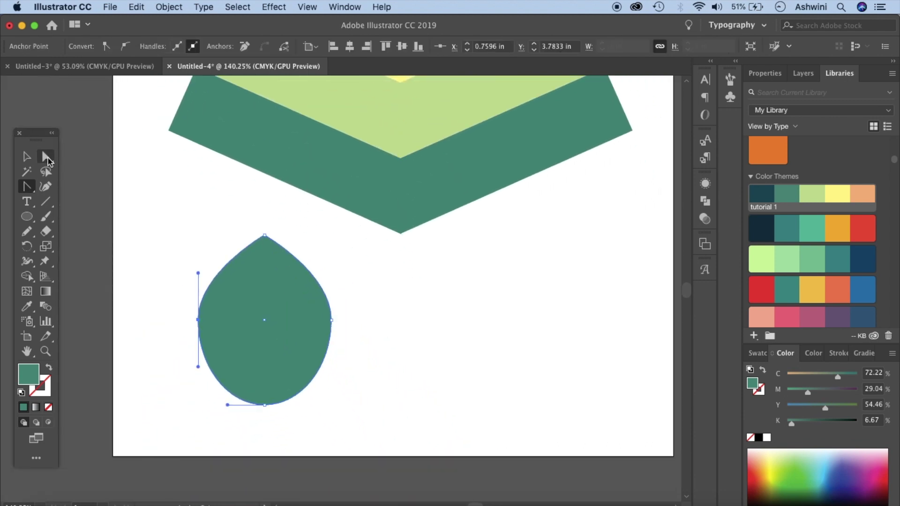
# - Pull the teardrop's left and right anchors down to shape its curved sides
pyautogui.click(47, 159)
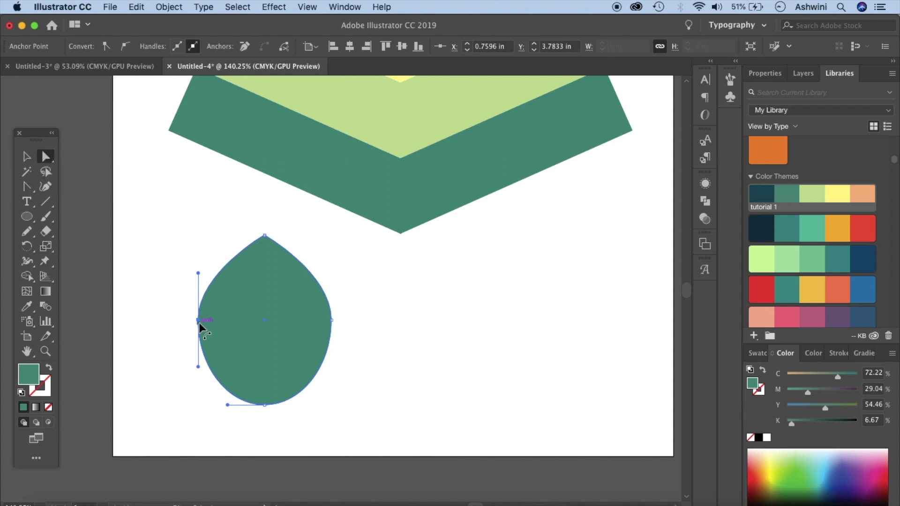
pyautogui.moveTo(199, 322); pyautogui.dragTo(199, 342)
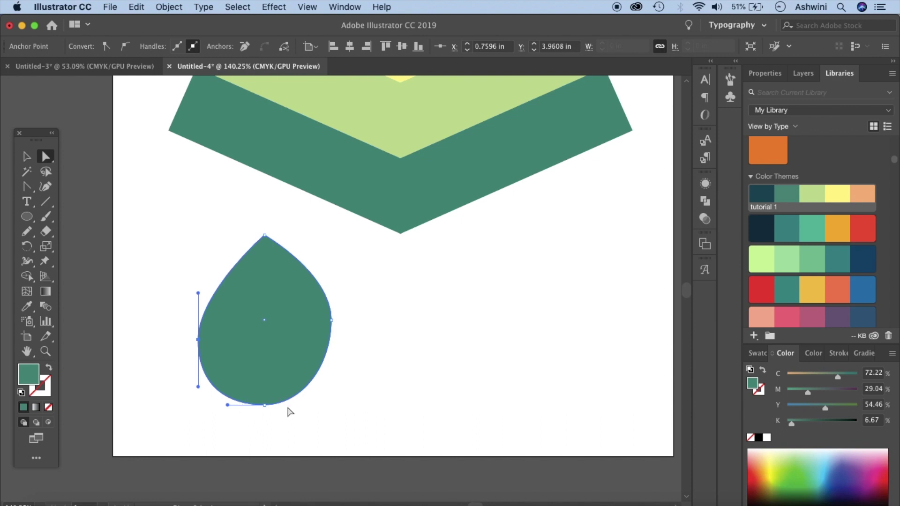
pyautogui.moveTo(332, 322); pyautogui.dragTo(333, 343)
pyautogui.click(397, 360)
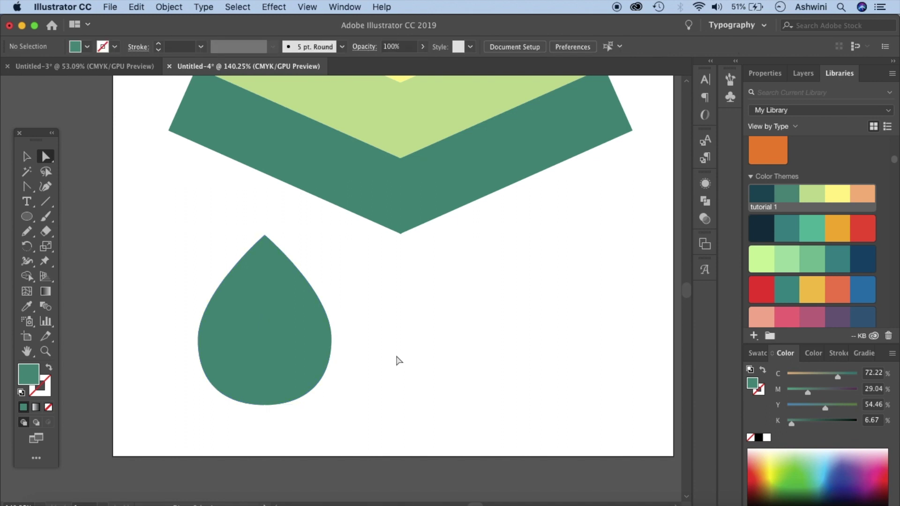
pyautogui.scroll(-3, 397, 360)
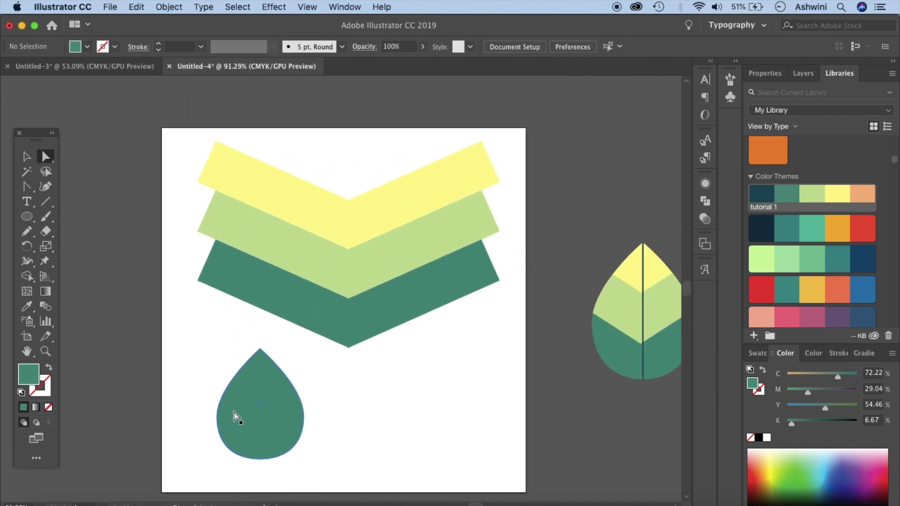
pyautogui.click(26, 161)
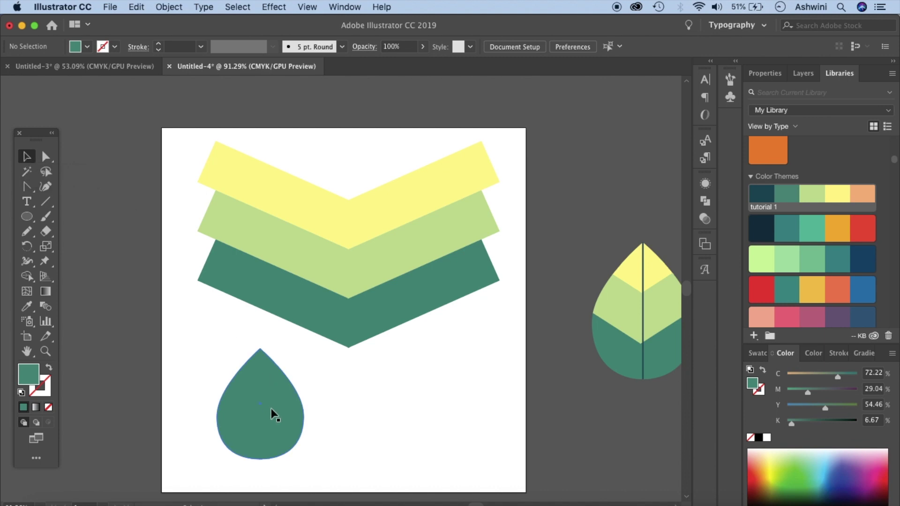
# - Move the teardrop onto the chevron's centre and stretch it taller and wider on both sides
pyautogui.moveTo(272, 411); pyautogui.dragTo(360, 294)
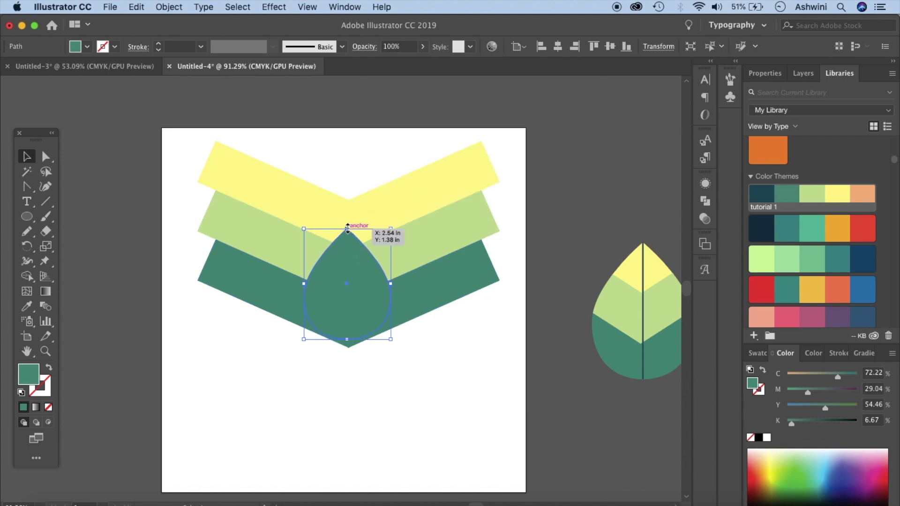
pyautogui.moveTo(347, 228); pyautogui.dragTo(348, 200)
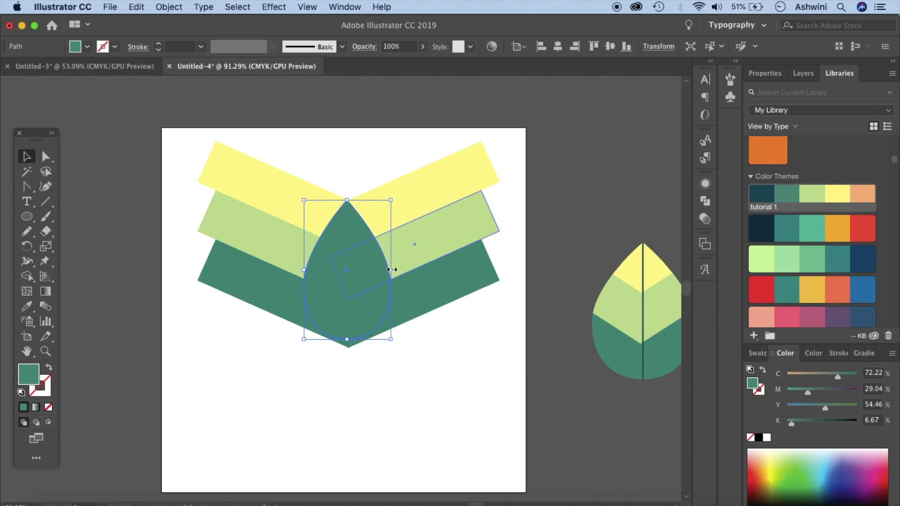
pyautogui.moveTo(391, 270)
pyautogui.mouseDown()
pyautogui.moveTo(415, 270)
pyautogui.moveTo(400, 274)
pyautogui.mouseUp()
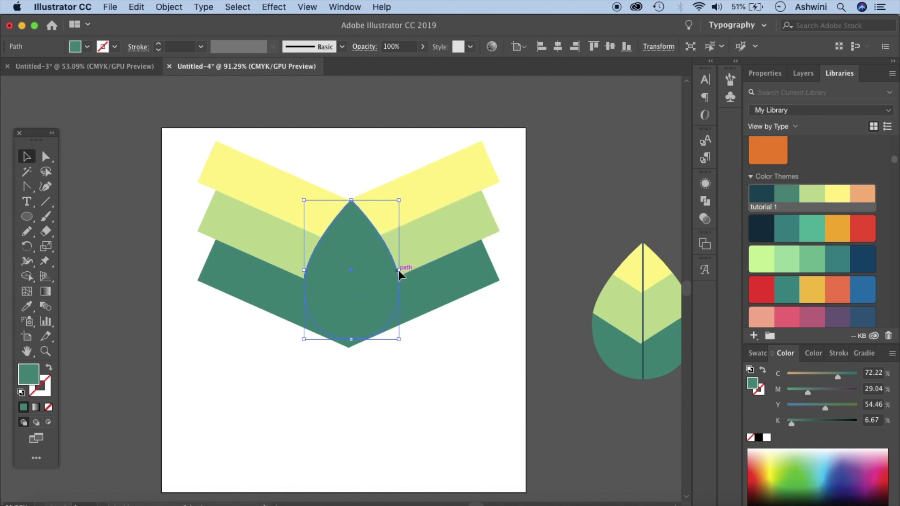
pyautogui.scroll(3, 399, 274)
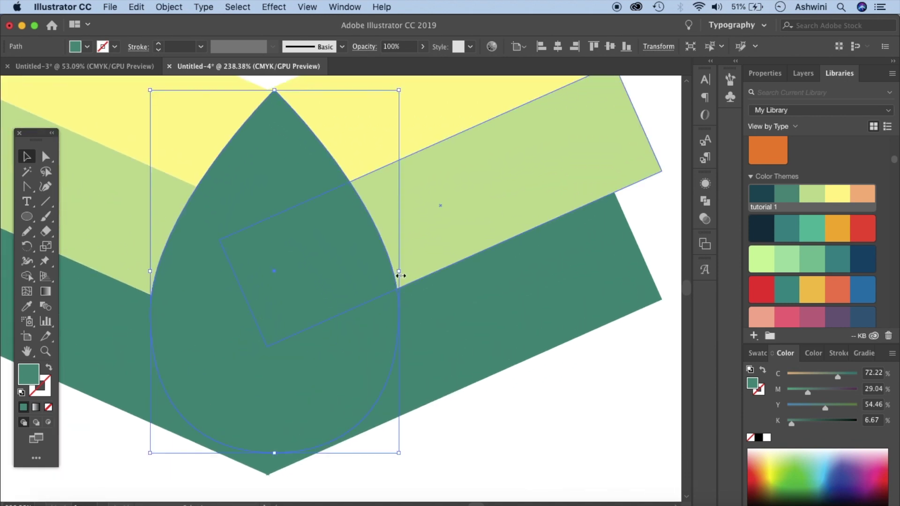
pyautogui.moveTo(400, 271); pyautogui.dragTo(491, 298)
pyautogui.press('super+z')
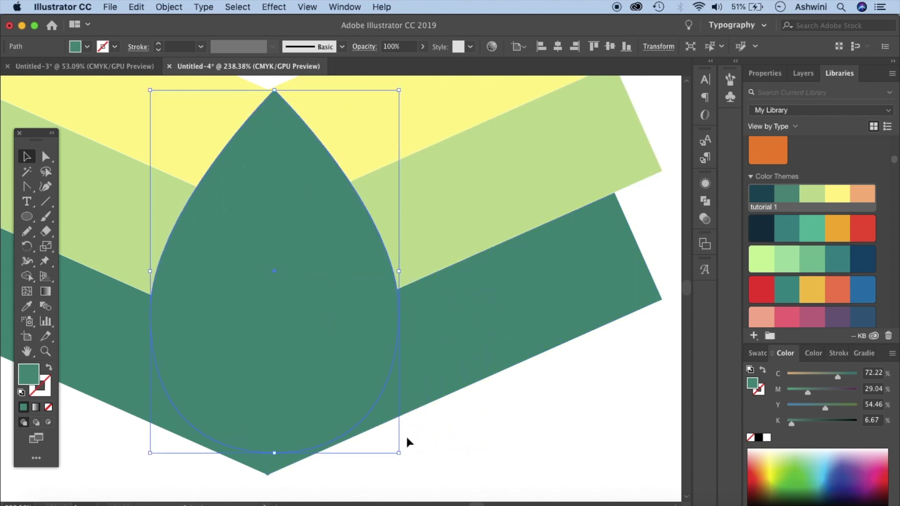
pyautogui.moveTo(150, 271); pyautogui.dragTo(129, 271)
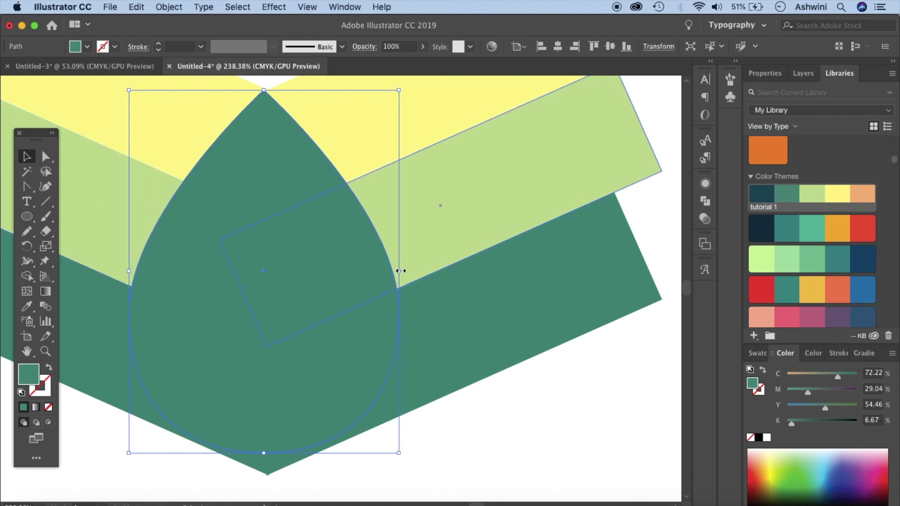
pyautogui.moveTo(399, 271); pyautogui.dragTo(405, 274)
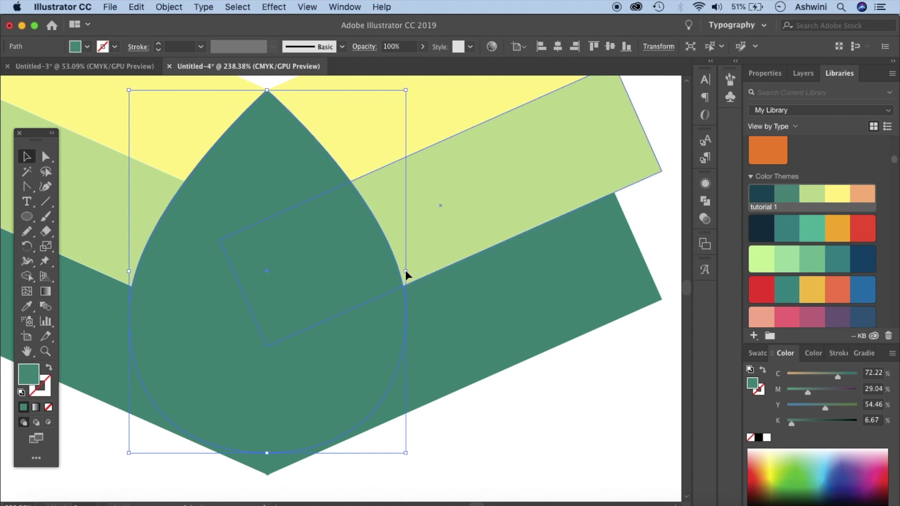
pyautogui.press('super+0')
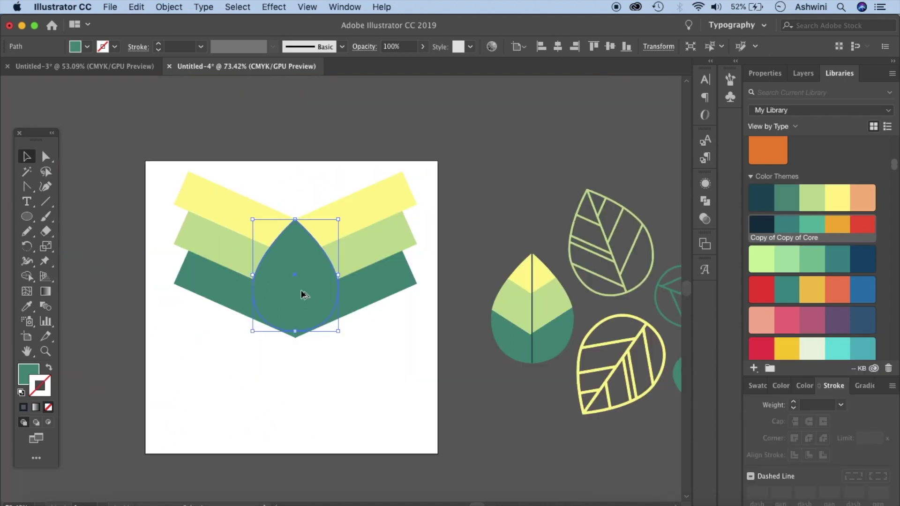
# - Place a spare teardrop copy beside the artboard, then clip the chevron bands inside the centre teardrop
pyautogui.moveTo(301, 290); pyautogui.dragTo(512, 437)
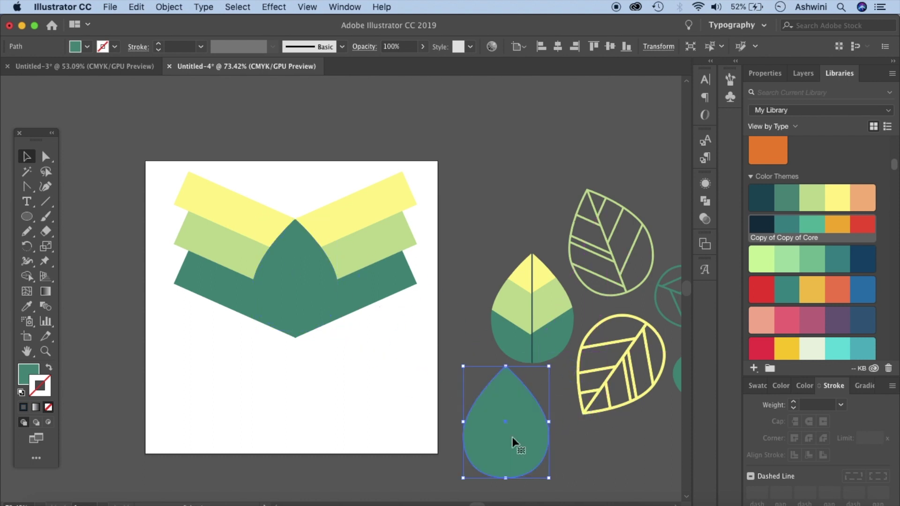
pyautogui.click(246, 335)
pyautogui.moveTo(154, 167); pyautogui.dragTo(367, 357)
pyautogui.rightClick(409, 163)
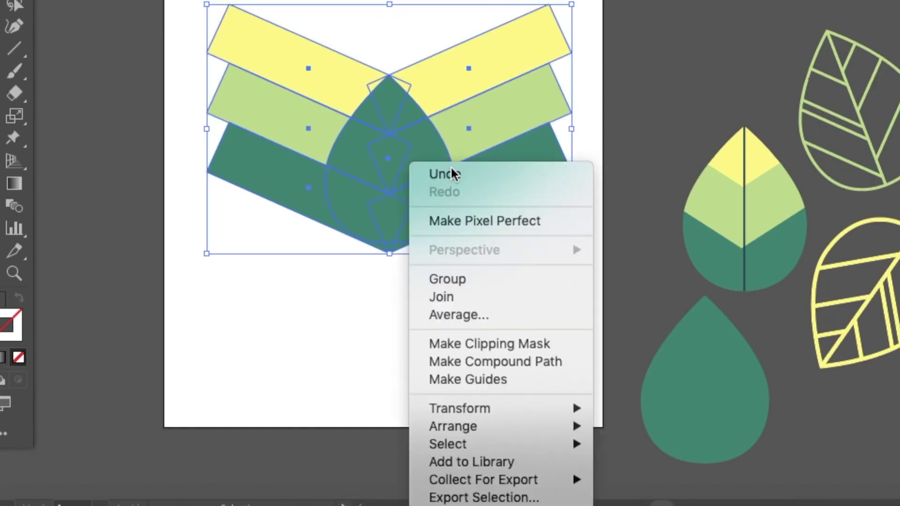
pyautogui.click(495, 337)
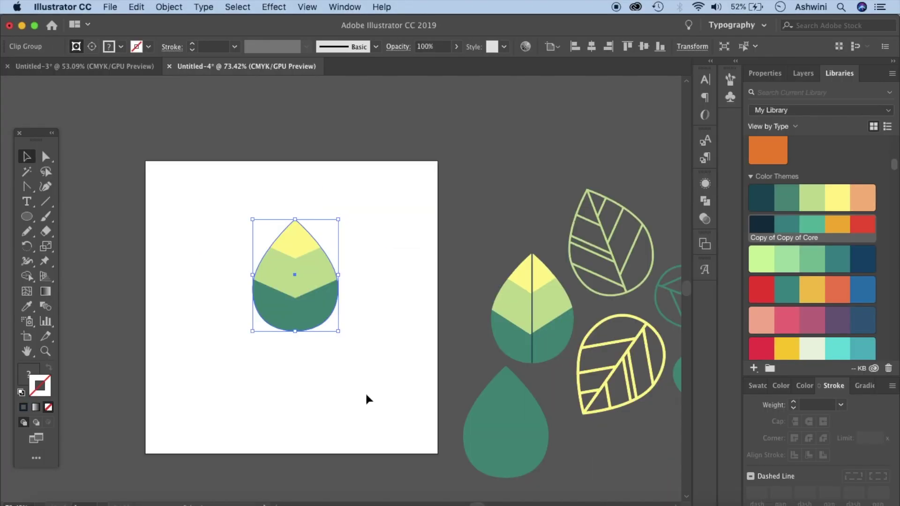
# - Draw a vertical dark navy midrib line from the leaf's bottom to its tip
pyautogui.click(204, 397)
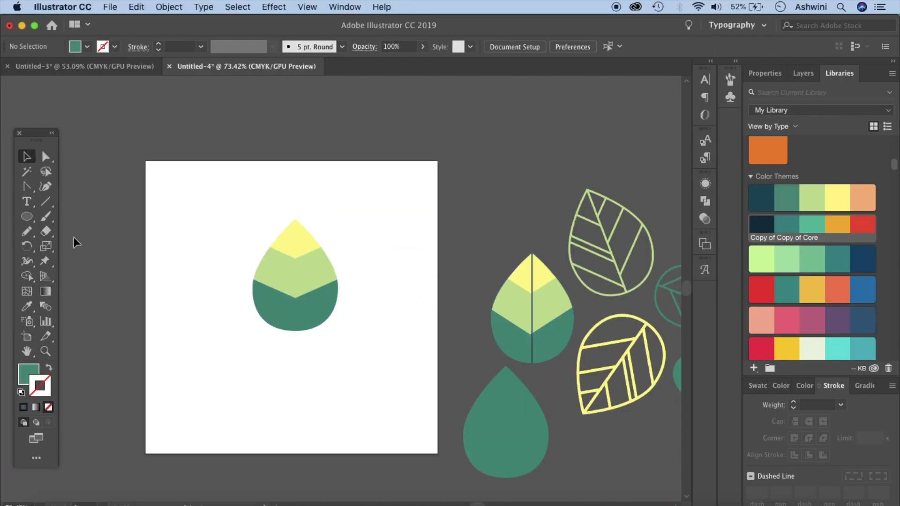
pyautogui.click(46, 202)
pyautogui.scroll(5, 280, 298)
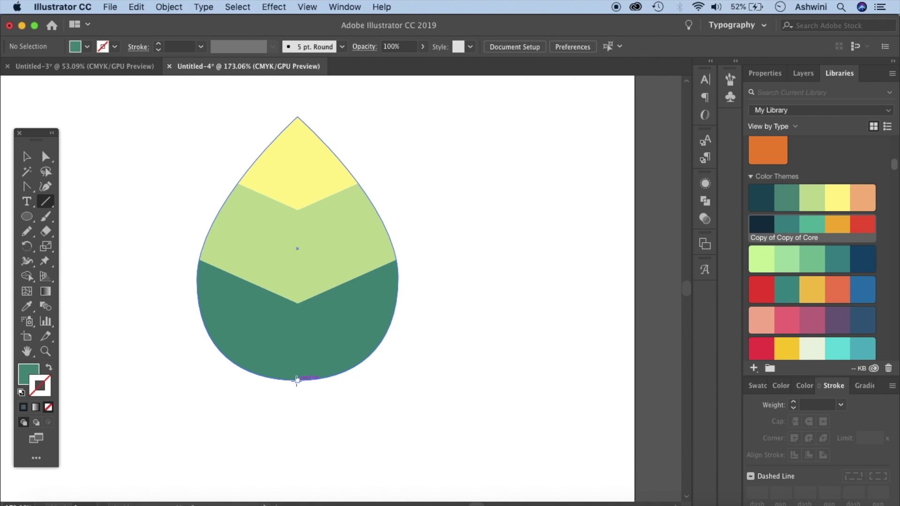
pyautogui.moveTo(297, 380); pyautogui.dragTo(297, 116)
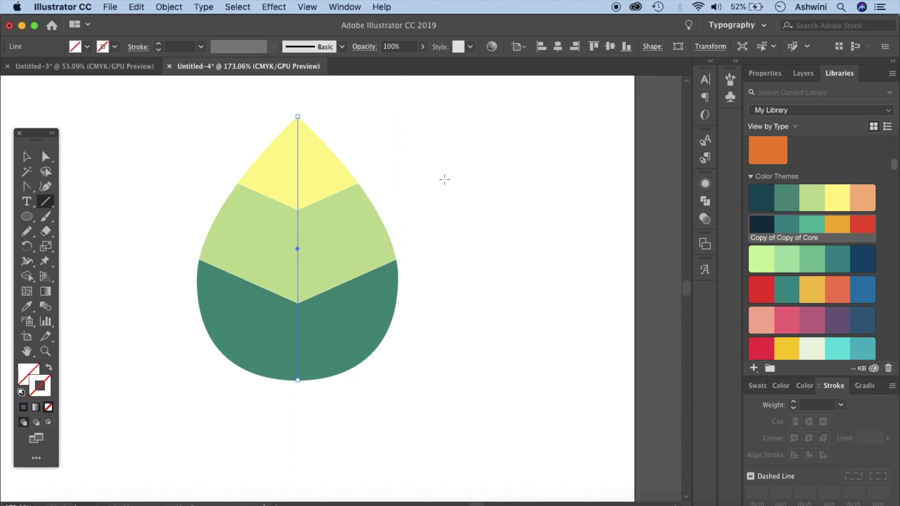
pyautogui.click(762, 230)
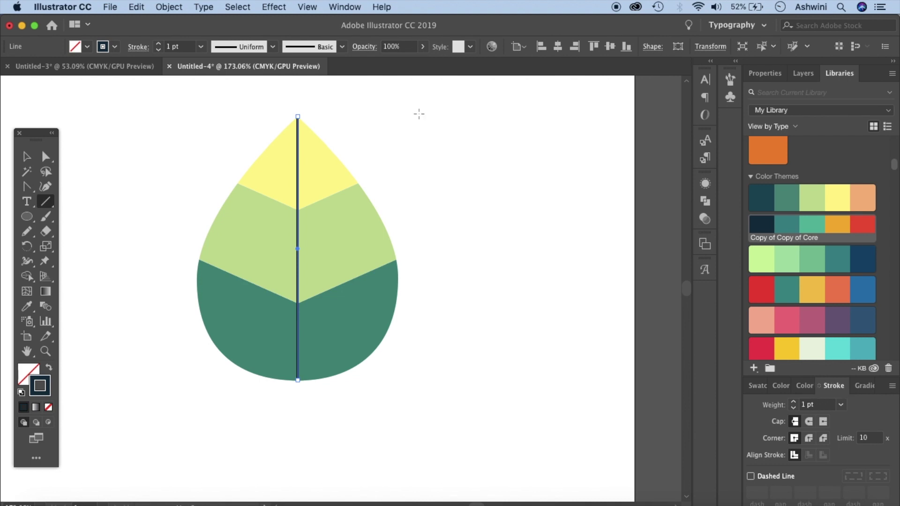
# - Give the midrib round caps and group it with all the leaf pieces
pyautogui.click(345, 7)
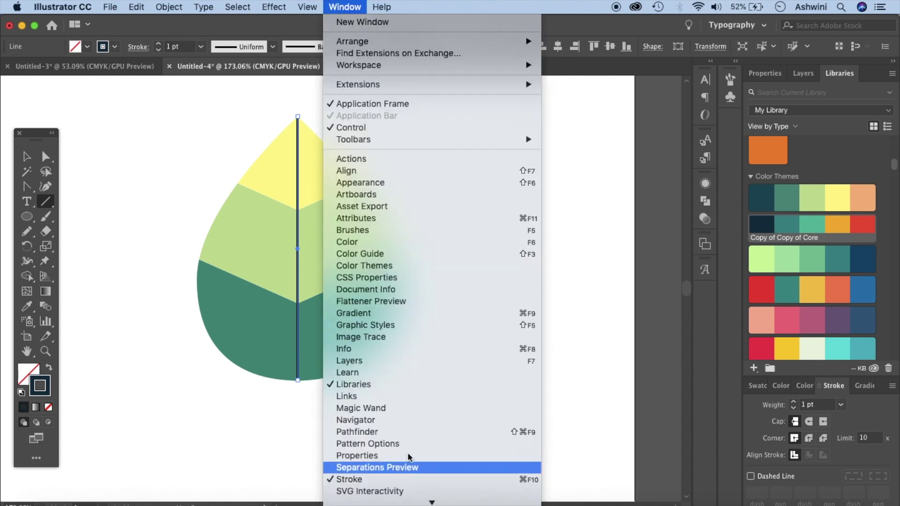
pyautogui.scroll(-5, 421, 438)
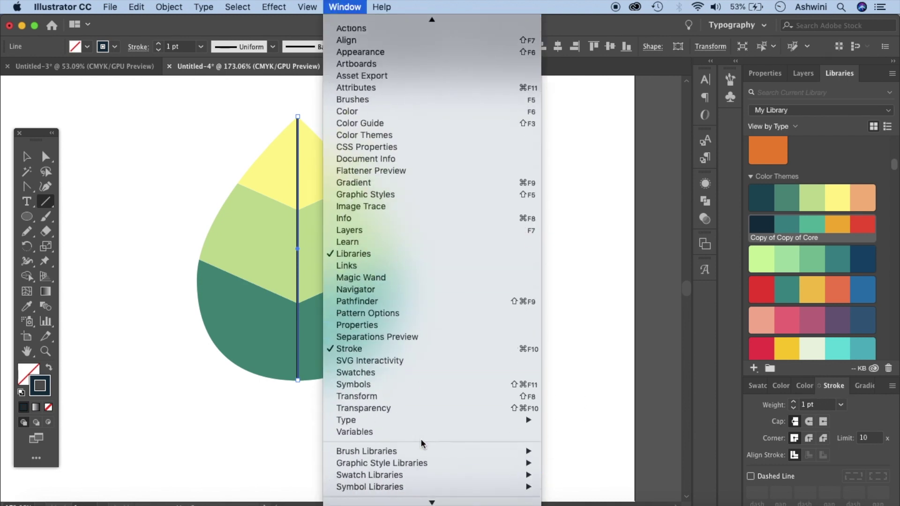
pyautogui.click(585, 414)
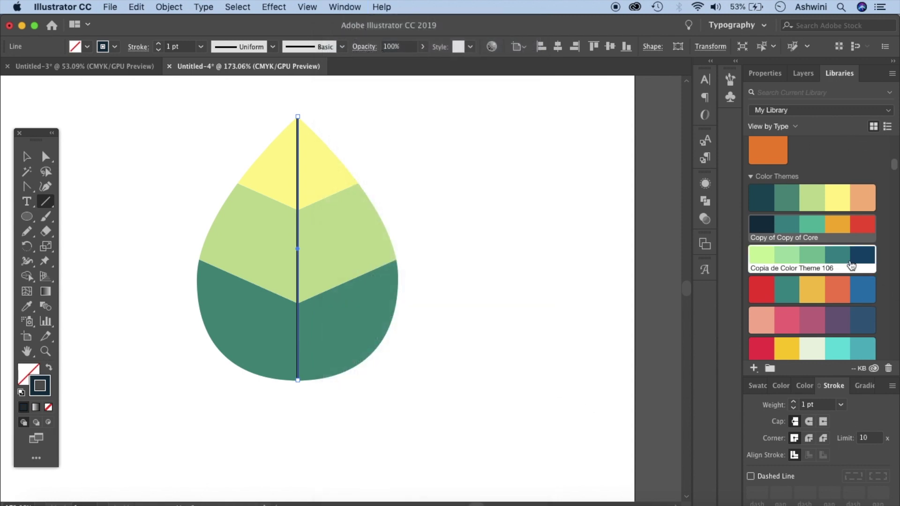
pyautogui.moveTo(852, 265)
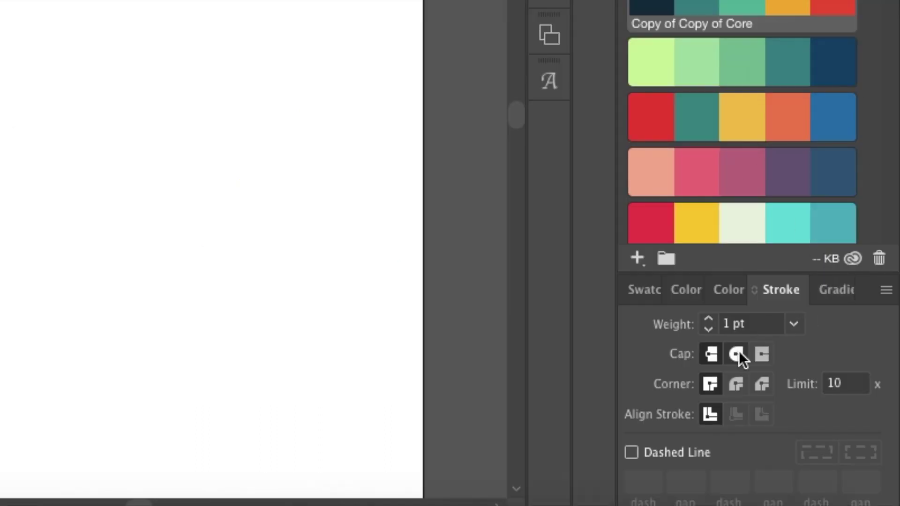
pyautogui.click(738, 354)
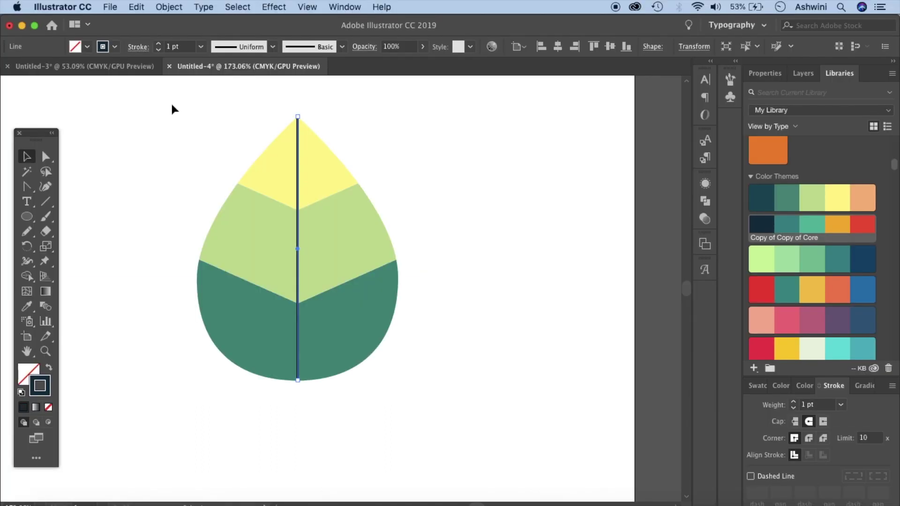
pyautogui.moveTo(172, 109); pyautogui.dragTo(414, 421)
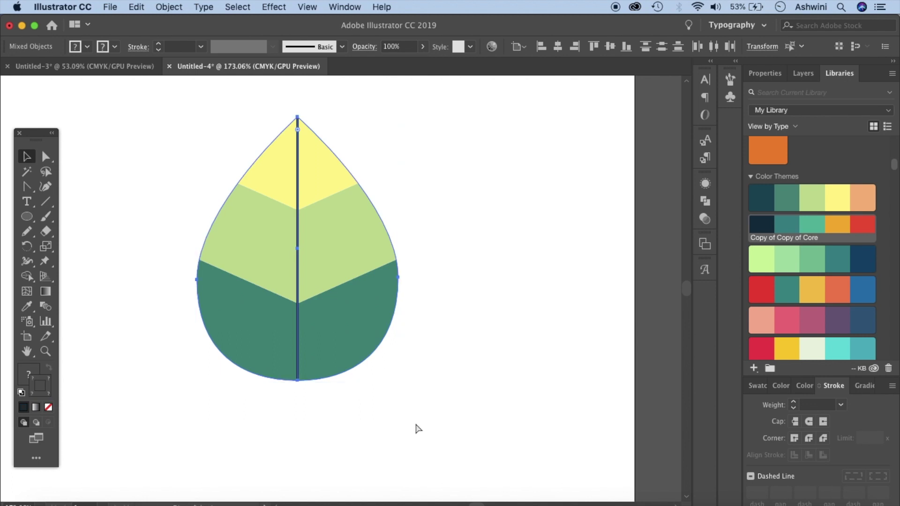
pyautogui.press('super+g')
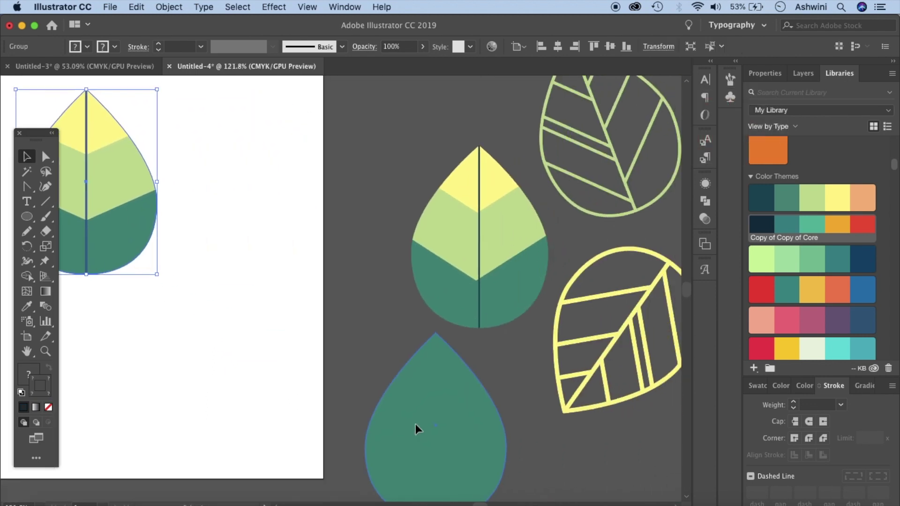
pyautogui.scroll(-3, 415, 424)
pyautogui.hscroll(3, 415, 424)
# - Move the coloured leaf off the artboard and bring the green teardrop on as an unfilled outline
pyautogui.scroll(-5, 593, 313)
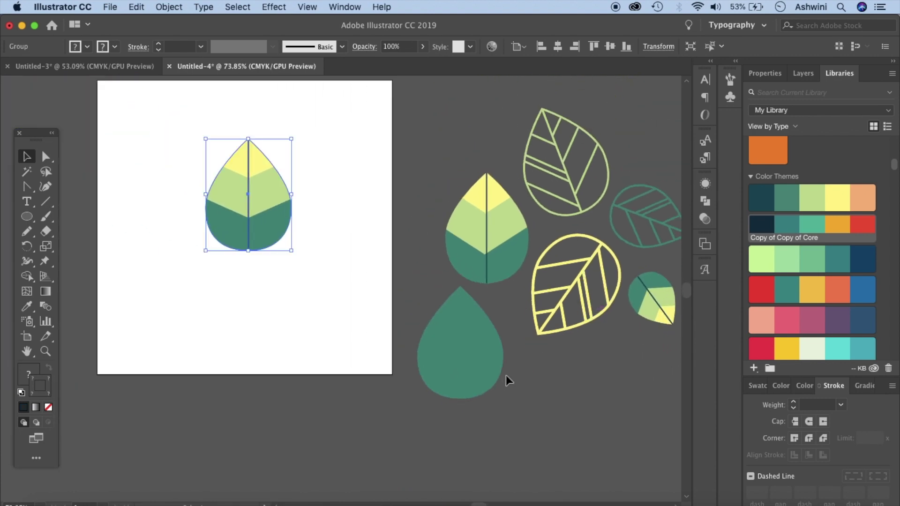
pyautogui.moveTo(251, 201); pyautogui.dragTo(538, 438)
pyautogui.scroll(2, 548, 418)
pyautogui.hscroll(-4, 549, 417)
pyautogui.moveTo(555, 395); pyautogui.dragTo(326, 249)
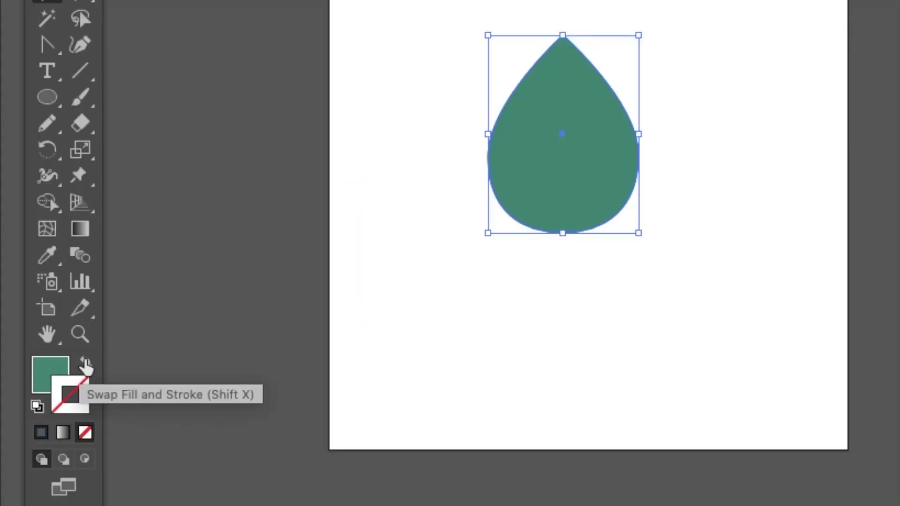
pyautogui.click(85, 363)
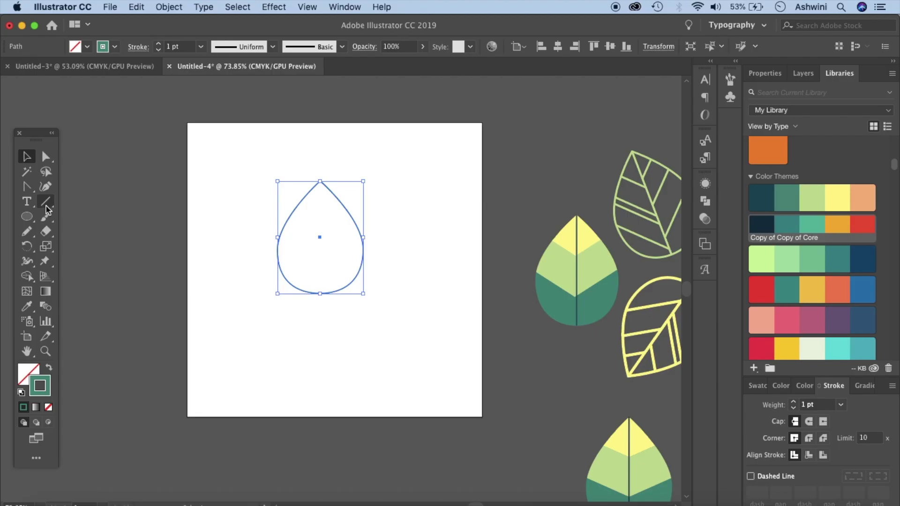
# - Draw a vertical midrib line from the teardrop's base to its tip
pyautogui.click(80, 70)
pyautogui.scroll(3, 324, 312)
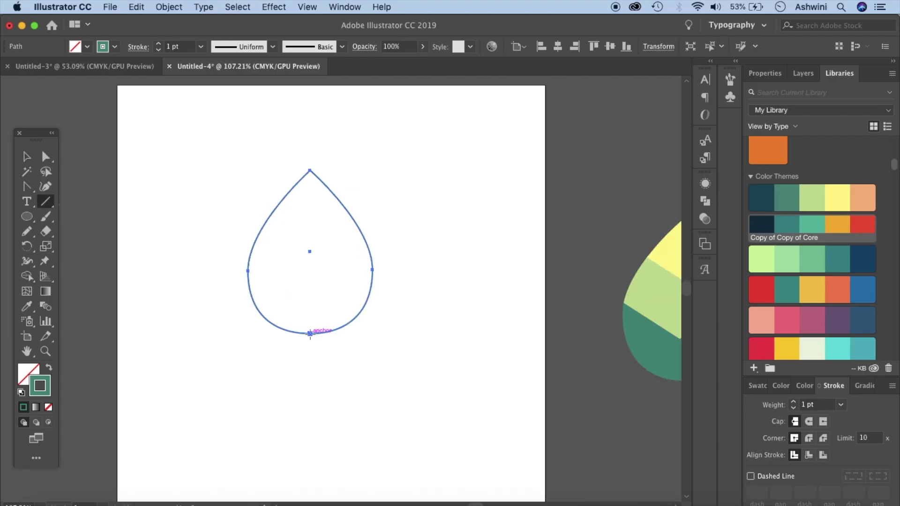
pyautogui.moveTo(310, 334); pyautogui.dragTo(309, 171)
pyautogui.keyDown('super'); pyautogui.click(378, 216); pyautogui.keyUp('super')
pyautogui.scroll(3, 378, 216)
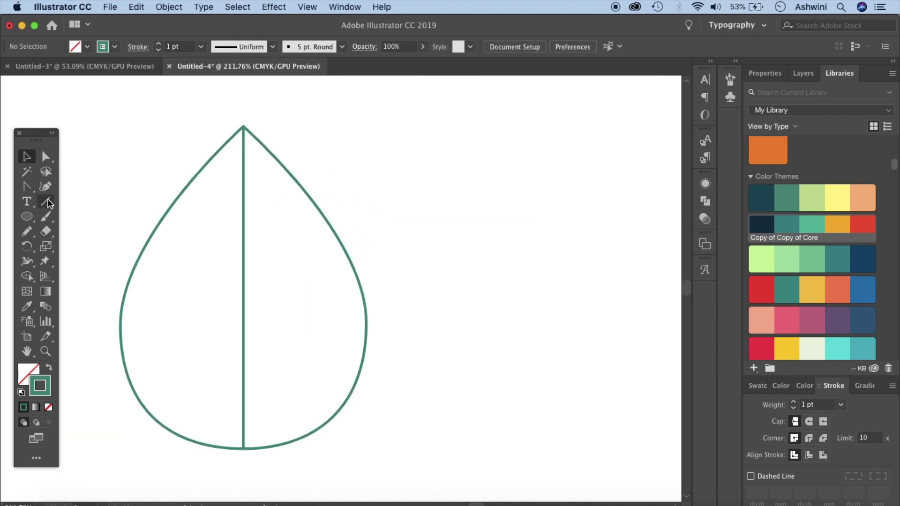
# - Draw six diagonal veins from the midrib out to the leaf's right edge
pyautogui.click(48, 201)
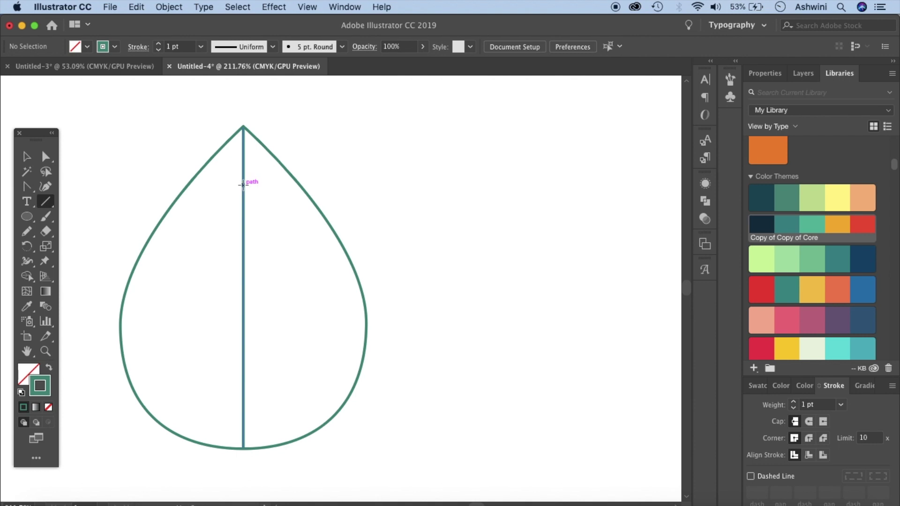
pyautogui.moveTo(243, 184); pyautogui.dragTo(273, 154)
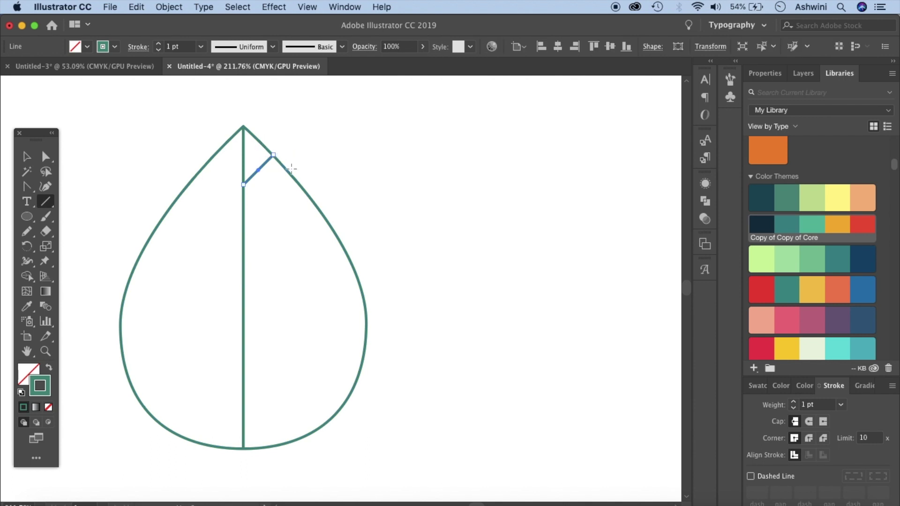
pyautogui.scroll(5, 291, 169)
pyautogui.scroll(-6, 371, 292)
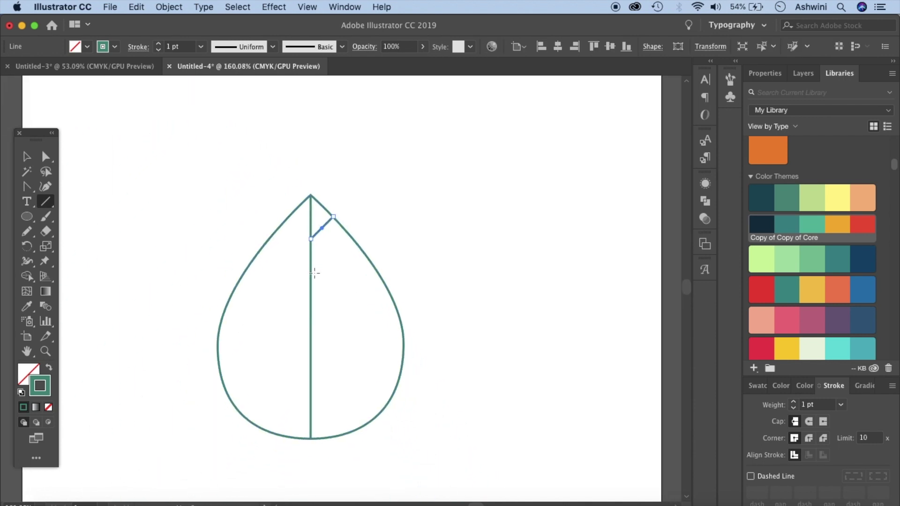
pyautogui.moveTo(310, 277); pyautogui.dragTo(350, 236)
pyautogui.moveTo(311, 290); pyautogui.dragTo(361, 245)
pyautogui.moveTo(310, 340)
pyautogui.mouseDown()
pyautogui.moveTo(368, 304)
pyautogui.moveTo(379, 272)
pyautogui.mouseUp()
pyautogui.moveTo(312, 382)
pyautogui.mouseDown()
pyautogui.moveTo(398, 333)
pyautogui.moveTo(394, 303)
pyautogui.mouseUp()
pyautogui.moveTo(311, 422)
pyautogui.mouseDown()
pyautogui.moveTo(375, 395)
pyautogui.moveTo(403, 330)
pyautogui.mouseUp()
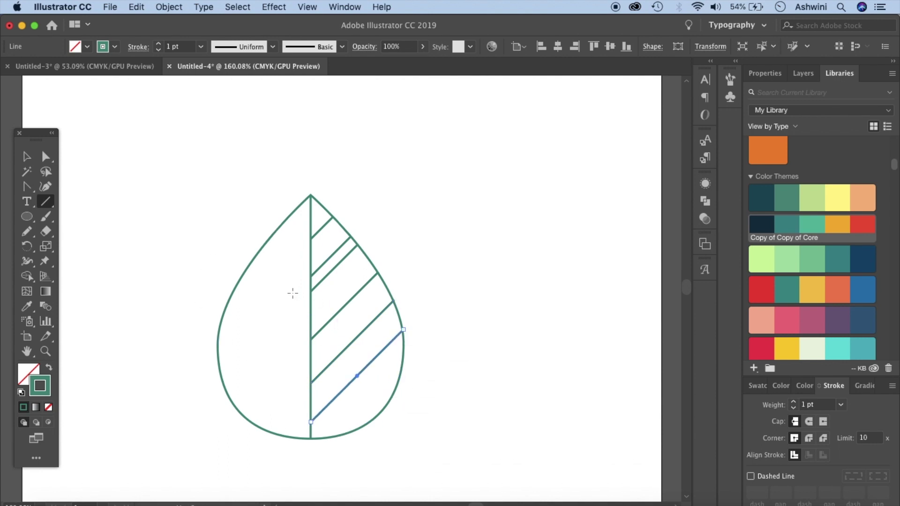
# - Add four diagonal veins on the left side, then marquee-select the whole leaf
pyautogui.moveTo(310, 253); pyautogui.dragTo(282, 224)
pyautogui.moveTo(310, 310); pyautogui.dragTo(255, 257)
pyautogui.moveTo(310, 369)
pyautogui.mouseDown()
pyautogui.moveTo(226, 306)
pyautogui.moveTo(233, 292)
pyautogui.mouseUp()
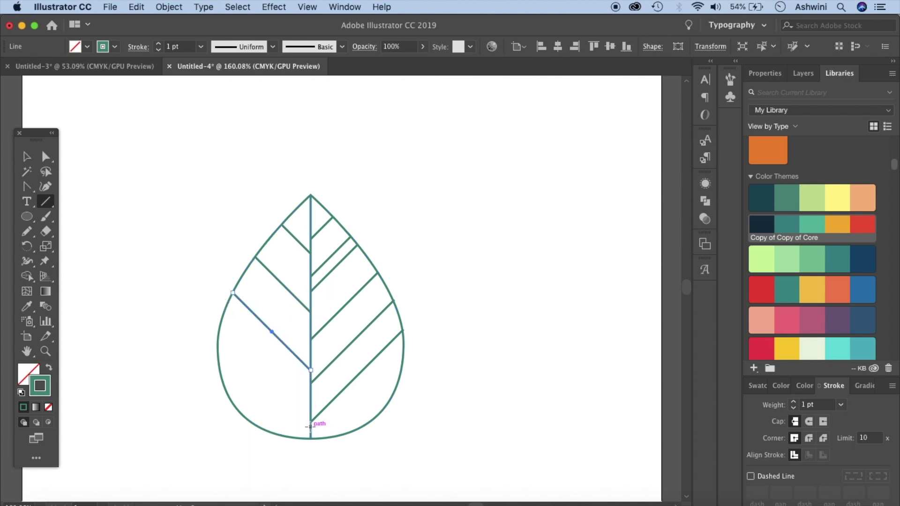
pyautogui.moveTo(311, 427); pyautogui.dragTo(220, 337)
pyautogui.click(24, 163)
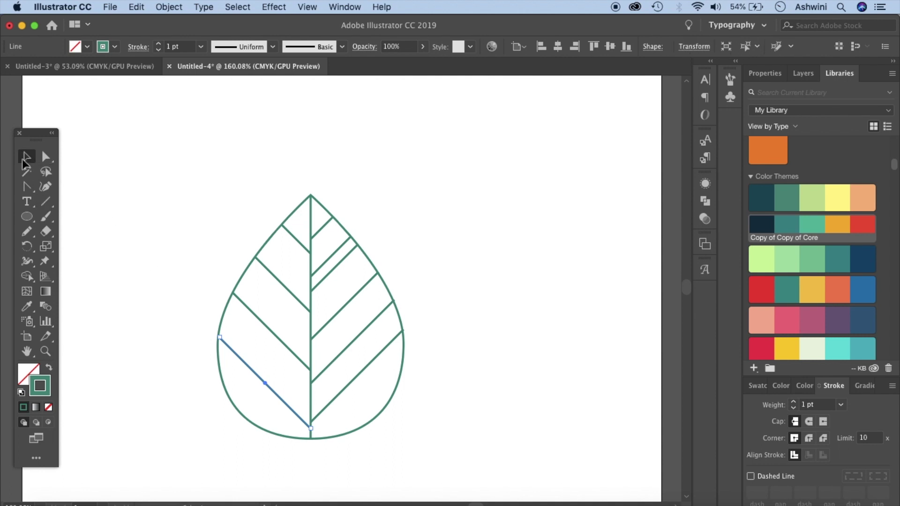
pyautogui.click(171, 236)
pyautogui.moveTo(194, 174); pyautogui.dragTo(438, 409)
# - Group the leaf paths and place a copy to the right with a pale yellow stroke
pyautogui.press('super+g')
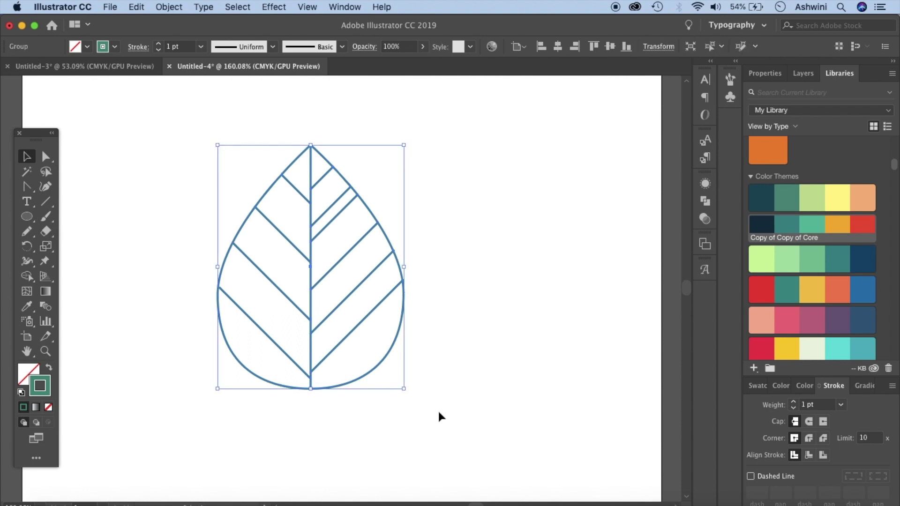
pyautogui.hscroll(5, 396, 344)
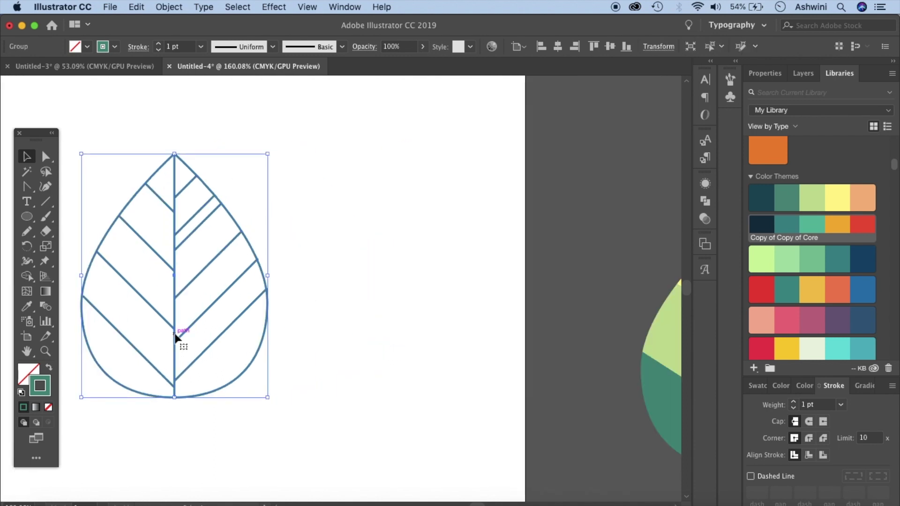
pyautogui.moveTo(174, 336); pyautogui.dragTo(404, 331)
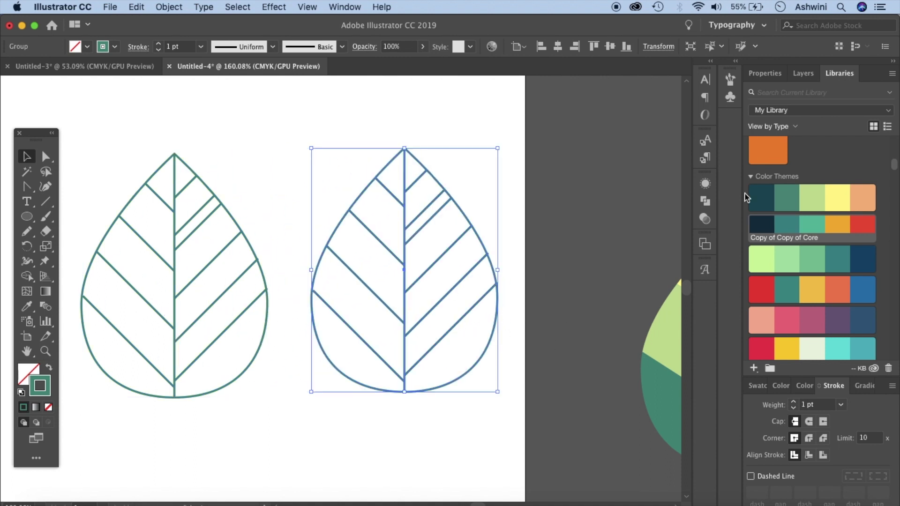
pyautogui.click(843, 200)
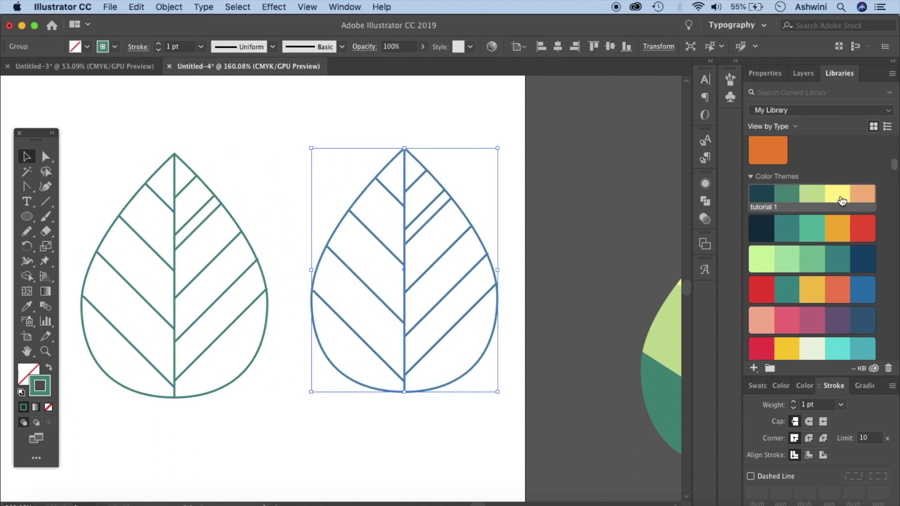
pyautogui.click(621, 313)
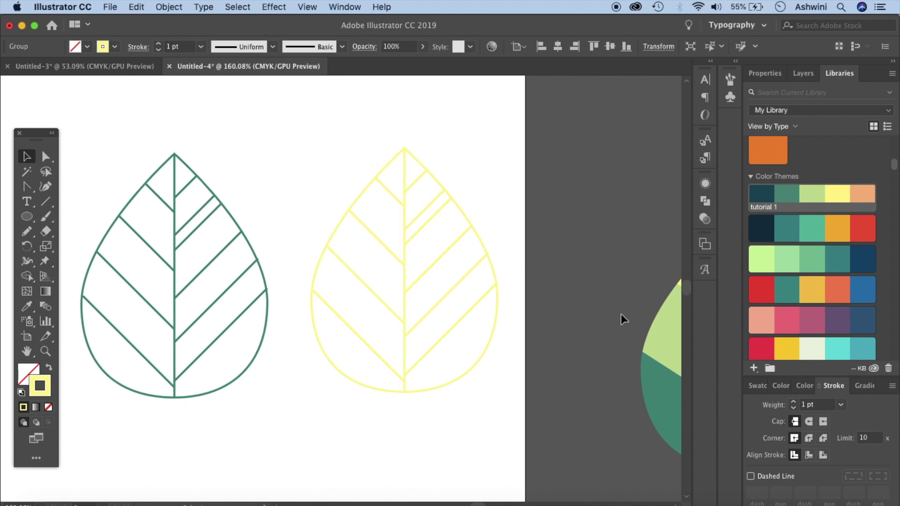
# - Set the yellow leaf copy's stroke weight to 2 pt
pyautogui.click(486, 354)
pyautogui.moveTo(485, 351); pyautogui.dragTo(684, 443)
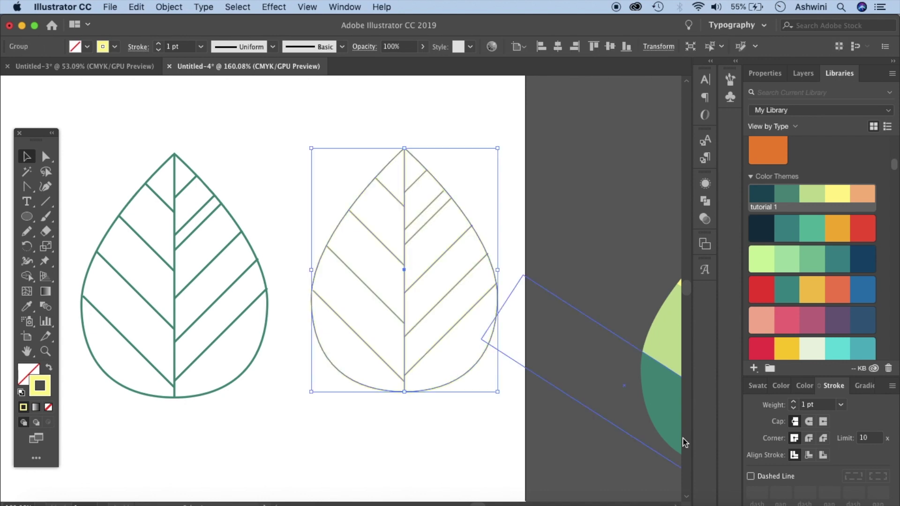
pyautogui.click(841, 404)
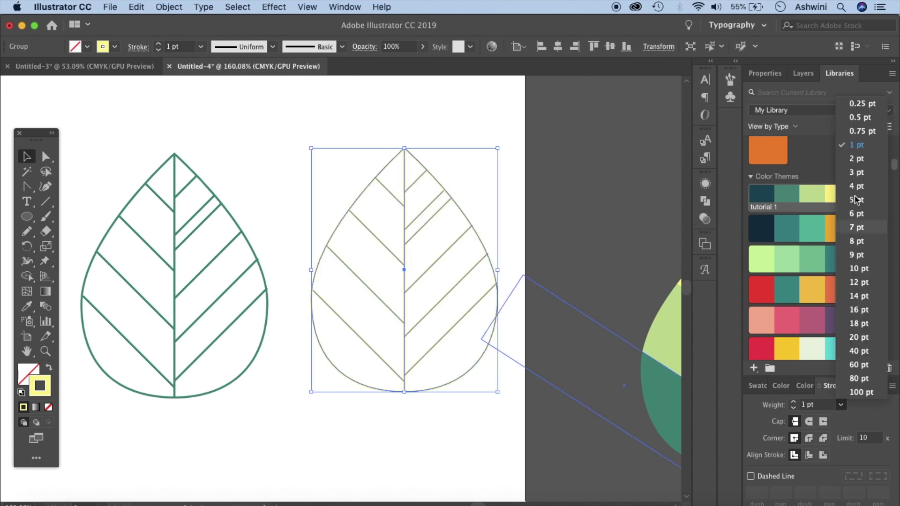
pyautogui.click(857, 163)
pyautogui.click(527, 217)
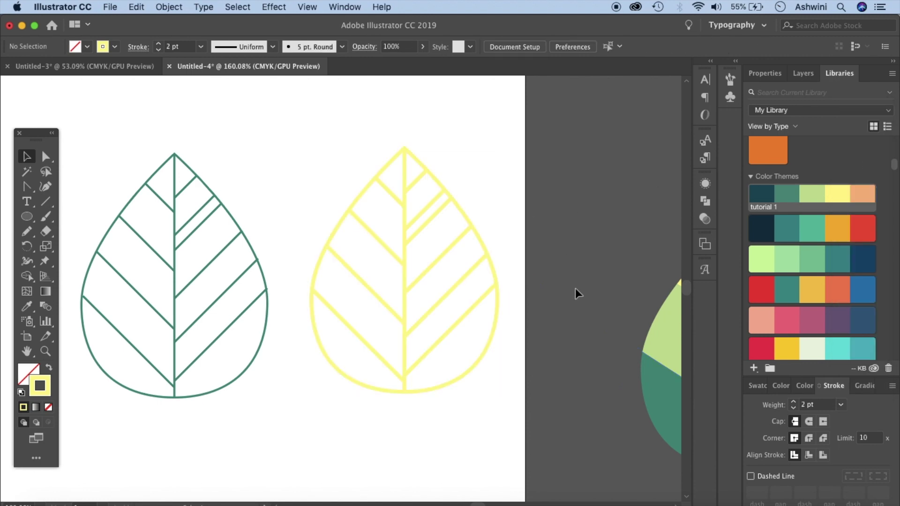
pyautogui.scroll(-3, 575, 288)
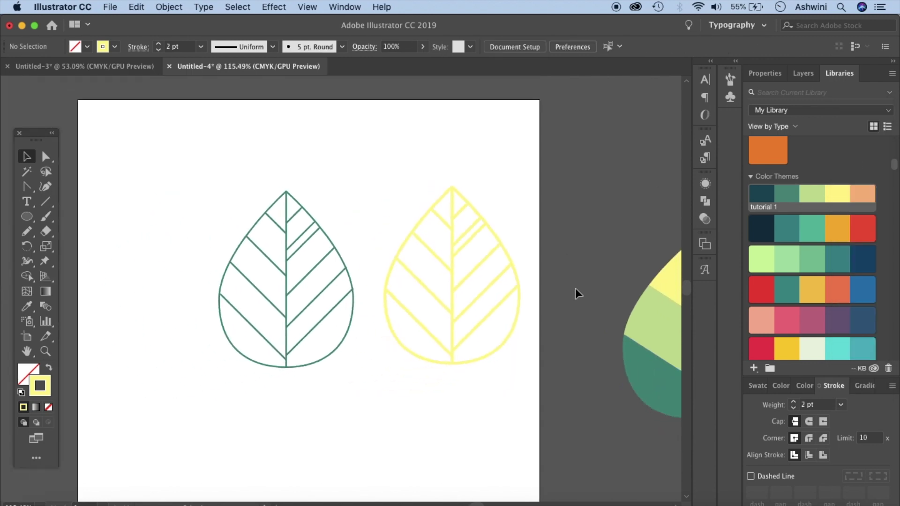
# - Keep the green outline leaf's stroke weight at 1 pt
pyautogui.click(352, 319)
pyautogui.click(846, 403)
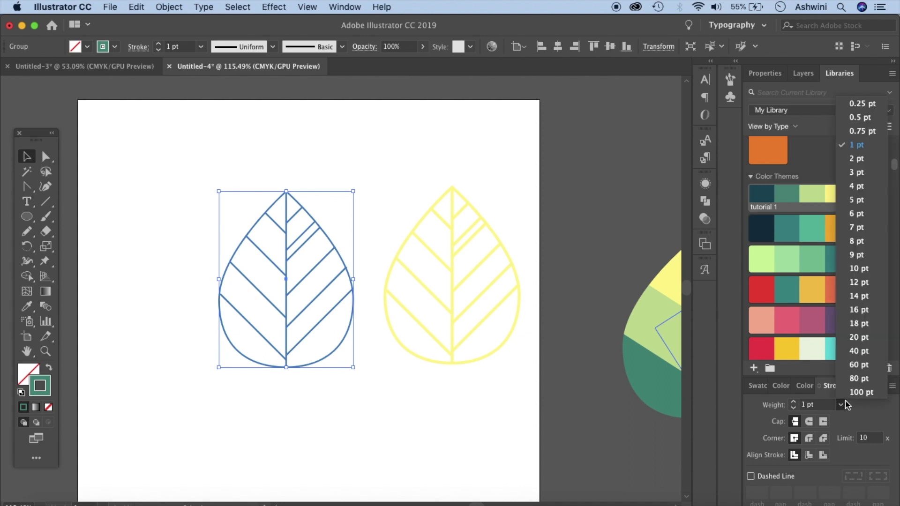
pyautogui.click(543, 402)
pyautogui.click(509, 409)
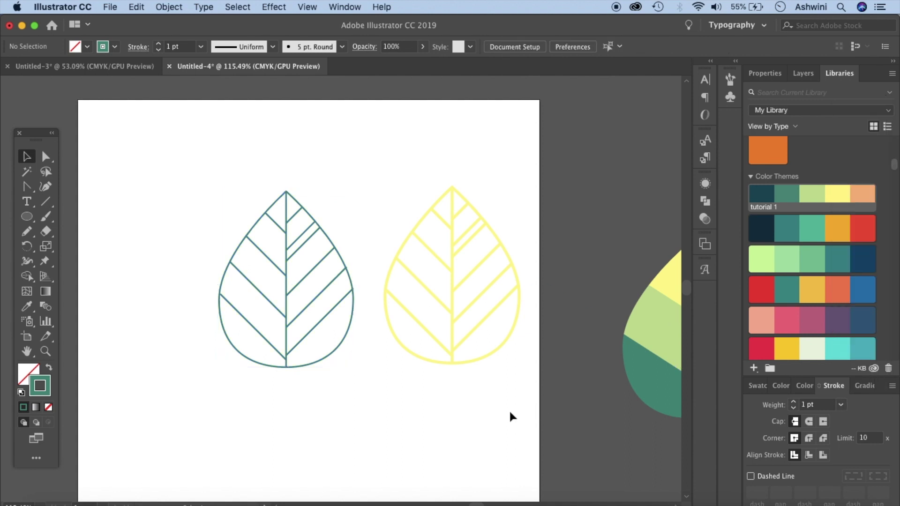
pyautogui.scroll(-3, 509, 409)
pyautogui.scroll(2, 510, 411)
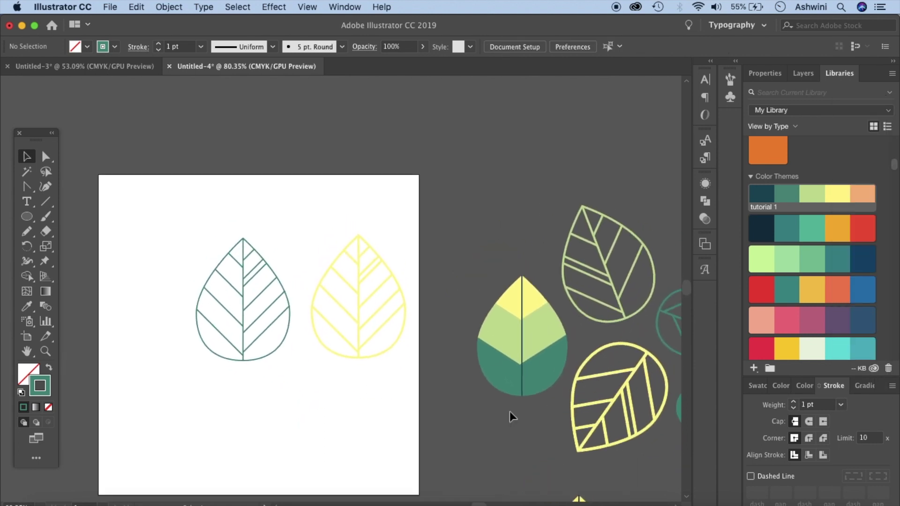
pyautogui.hscroll(-3, 512, 404)
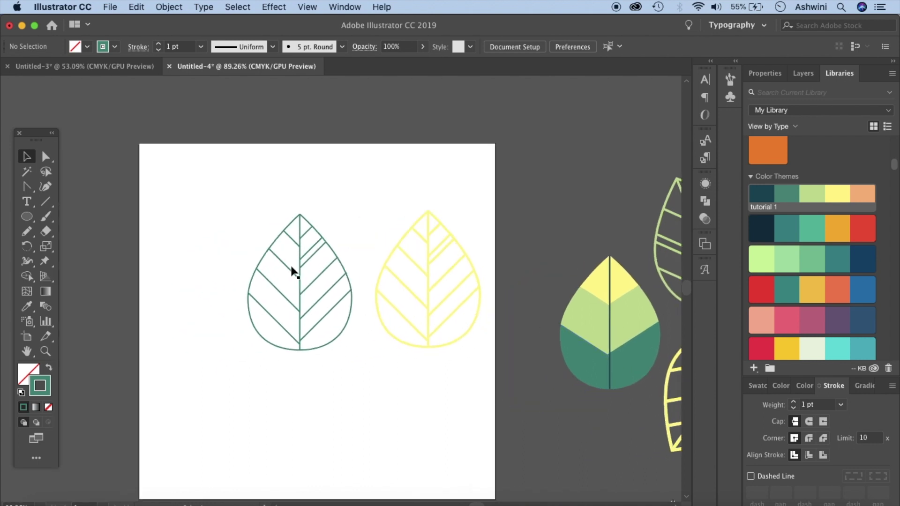
# - Duplicate the green leaf below the yellow one, stroke it light green, and scale it down proportionally
pyautogui.click(284, 269)
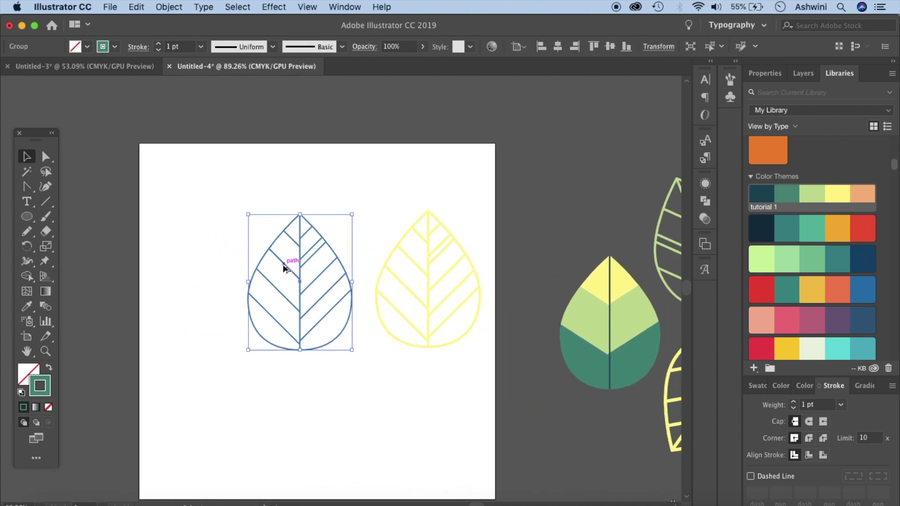
pyautogui.moveTo(284, 270); pyautogui.dragTo(386, 412)
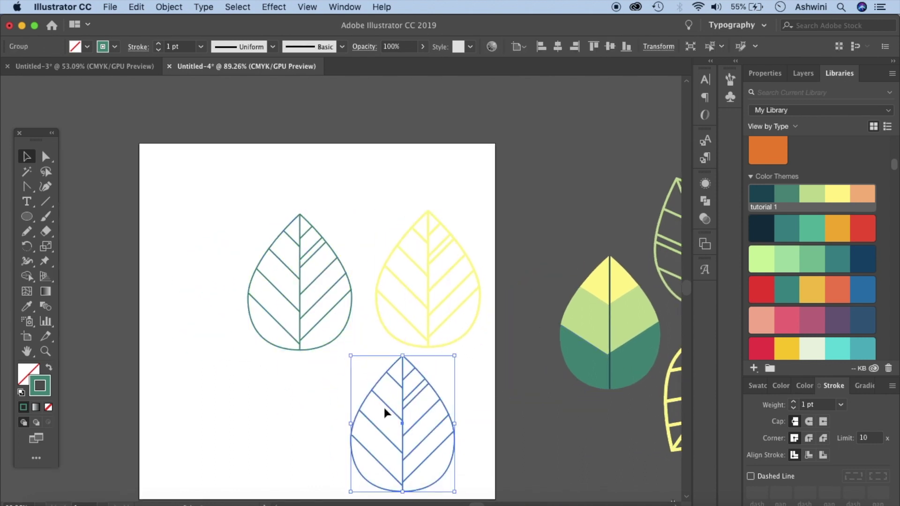
pyautogui.click(817, 202)
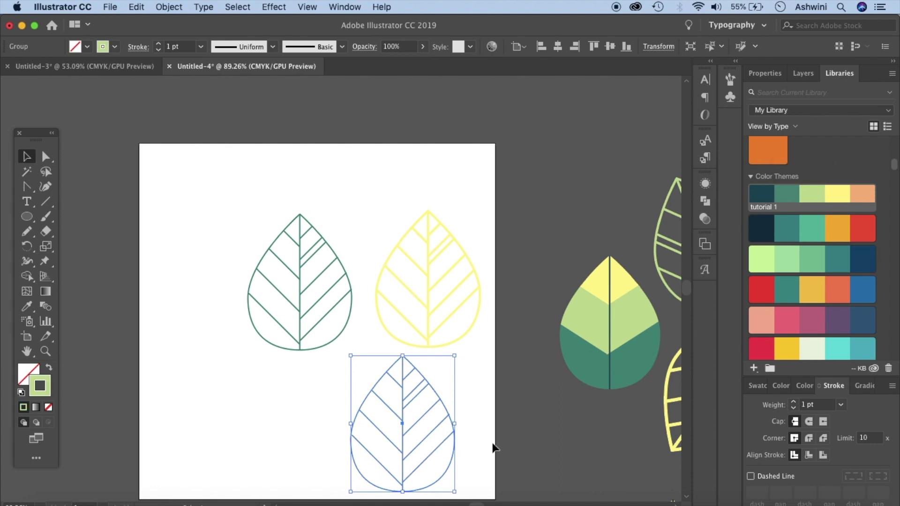
pyautogui.click(471, 443)
pyautogui.click(448, 439)
pyautogui.moveTo(454, 491); pyautogui.dragTo(429, 465)
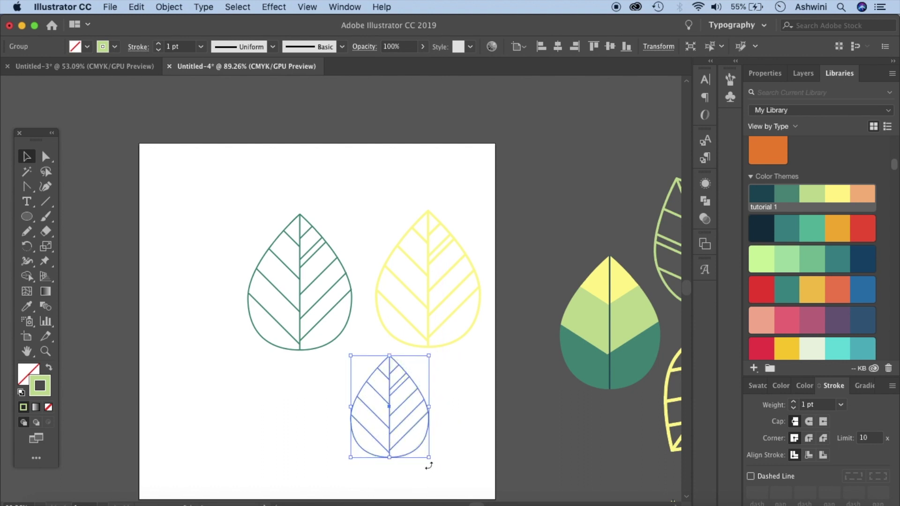
pyautogui.click(460, 457)
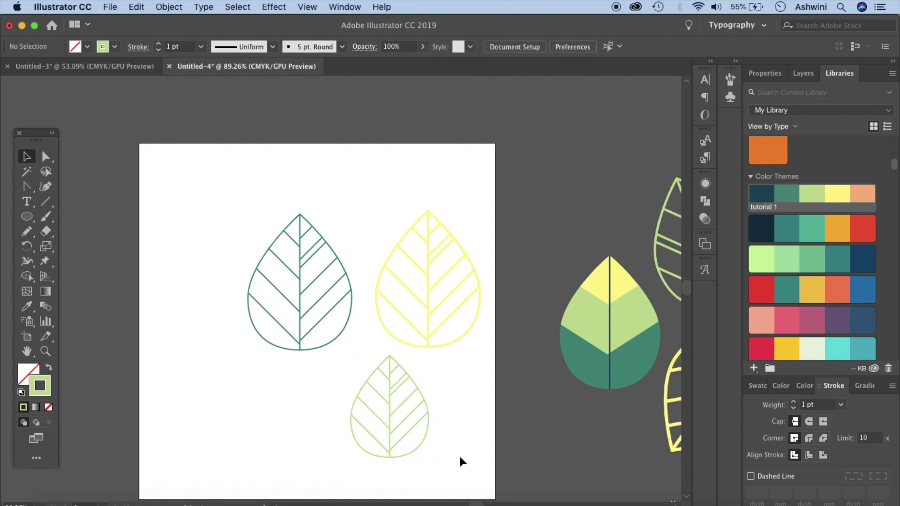
pyautogui.scroll(5, 460, 461)
# - Shift the filled leaf left and place the rotated yellow outline leaf below it
pyautogui.scroll(-6, 460, 462)
pyautogui.scroll(-3, 460, 458)
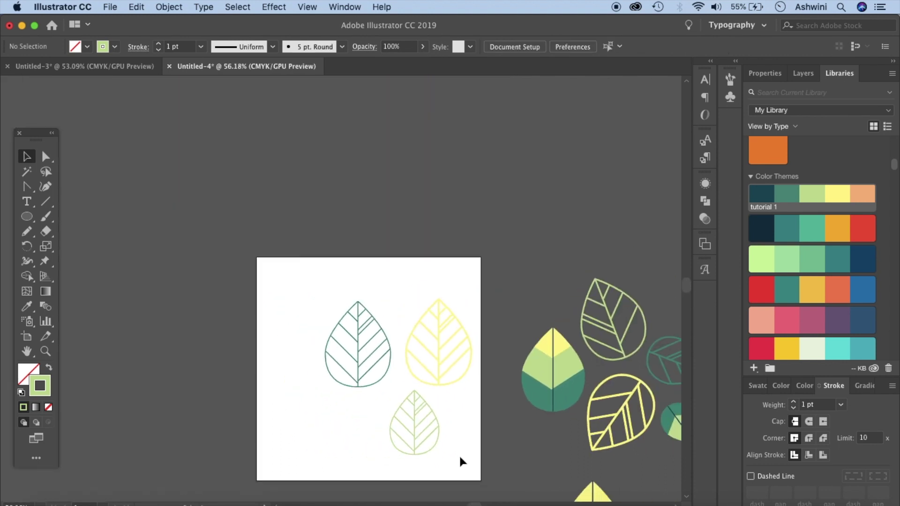
pyautogui.hscroll(8, 506, 240)
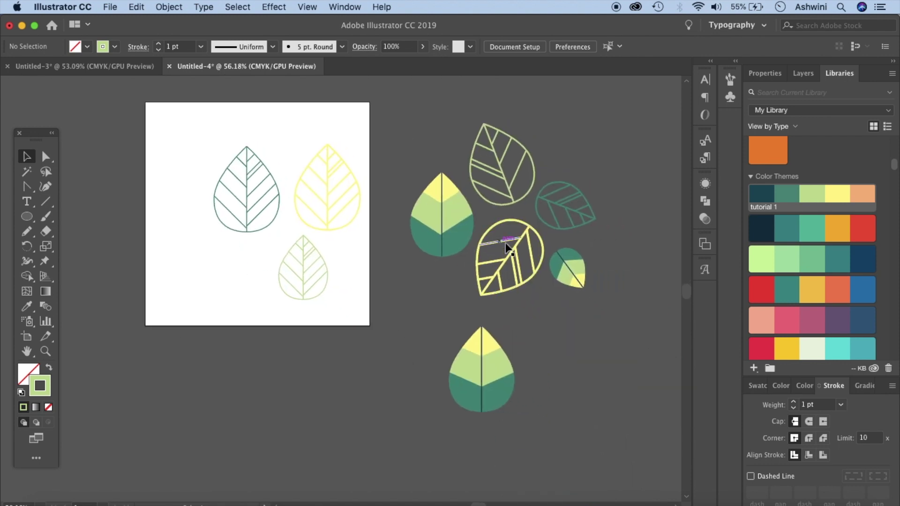
pyautogui.moveTo(426, 378); pyautogui.dragTo(390, 381)
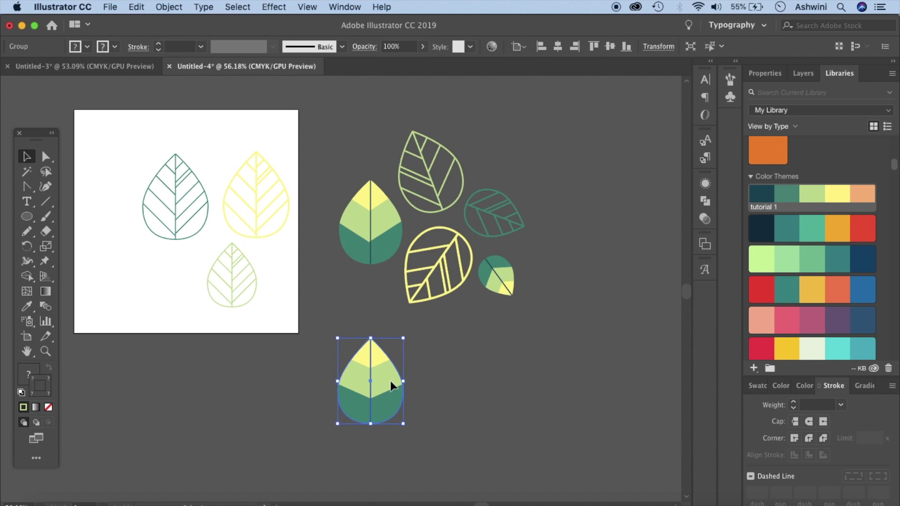
pyautogui.click(267, 207)
pyautogui.moveTo(266, 209); pyautogui.dragTo(473, 421)
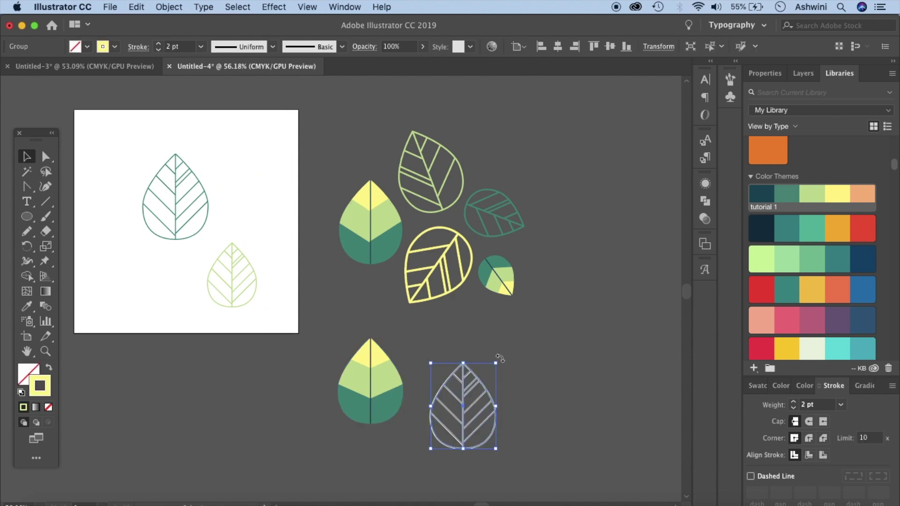
pyautogui.moveTo(499, 358); pyautogui.dragTo(398, 431)
pyautogui.moveTo(482, 424); pyautogui.dragTo(444, 460)
pyautogui.click(478, 353)
# - Make a smaller, rotated copy of the filled leaf positioned lower in the cluster
pyautogui.moveTo(478, 353); pyautogui.dragTo(519, 368)
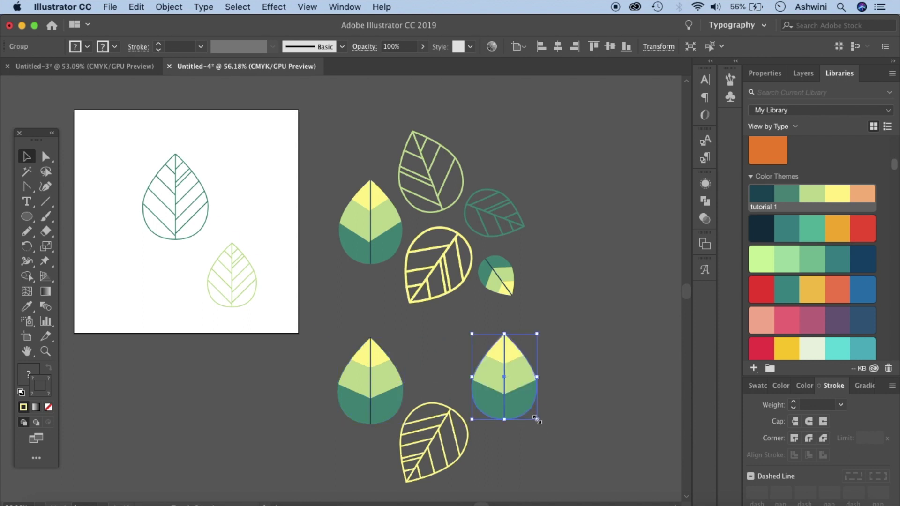
pyautogui.moveTo(537, 420); pyautogui.dragTo(503, 391)
pyautogui.moveTo(500, 329); pyautogui.dragTo(491, 413)
pyautogui.moveTo(490, 354); pyautogui.dragTo(498, 443)
# - Move the three bottom leaves together to the top of the artboard
pyautogui.moveTo(551, 411); pyautogui.dragTo(297, 446)
pyautogui.moveTo(398, 435); pyautogui.dragTo(109, 104)
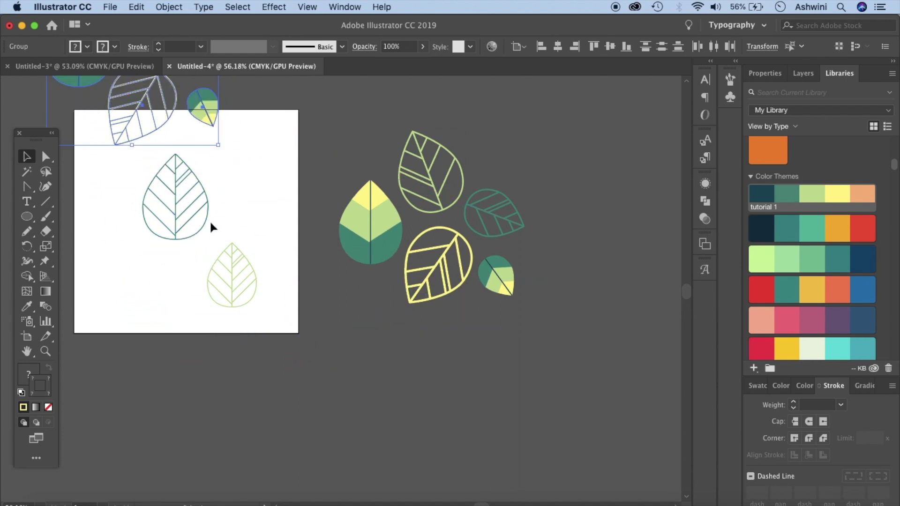
pyautogui.moveTo(246, 162); pyautogui.dragTo(171, 293)
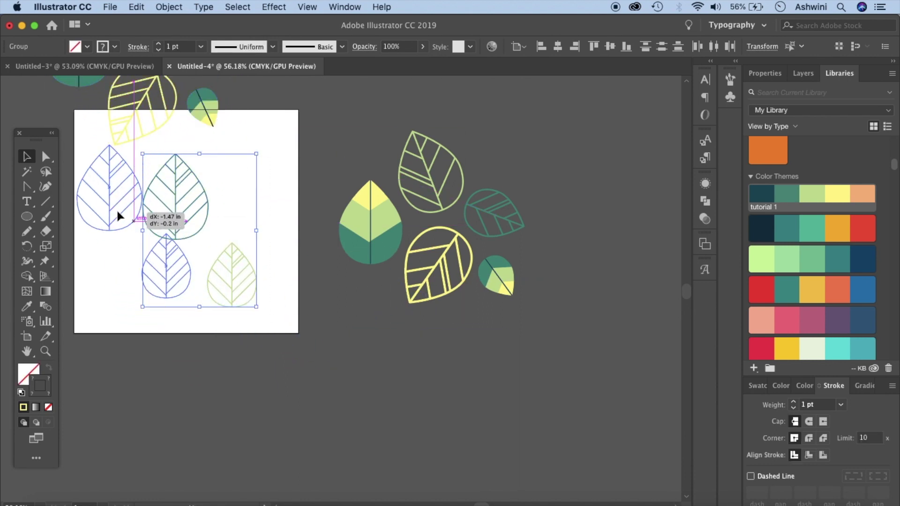
pyautogui.click(414, 371)
pyautogui.scroll(2, 414, 370)
# - Turn the whole leaf cluster into a 'New Pattern' swatch via Object > Pattern > Make
pyautogui.press('super+minus')
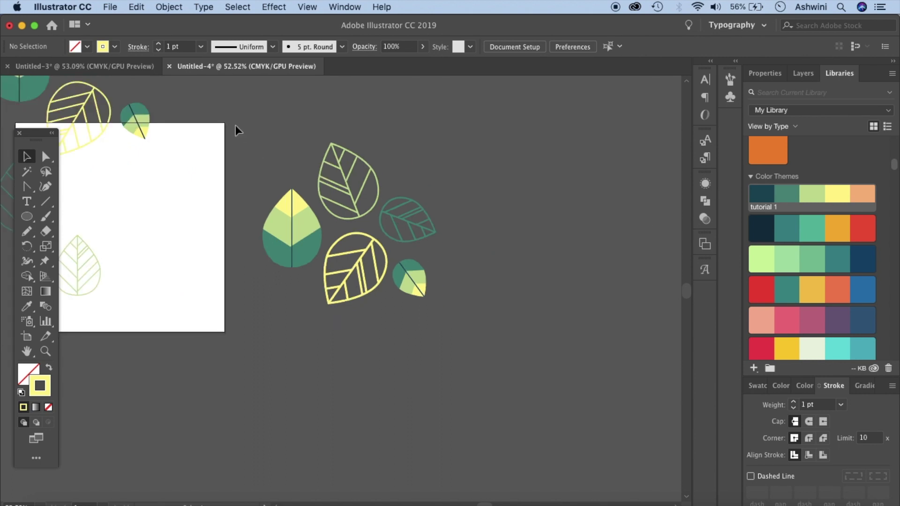
pyautogui.press('super+a')
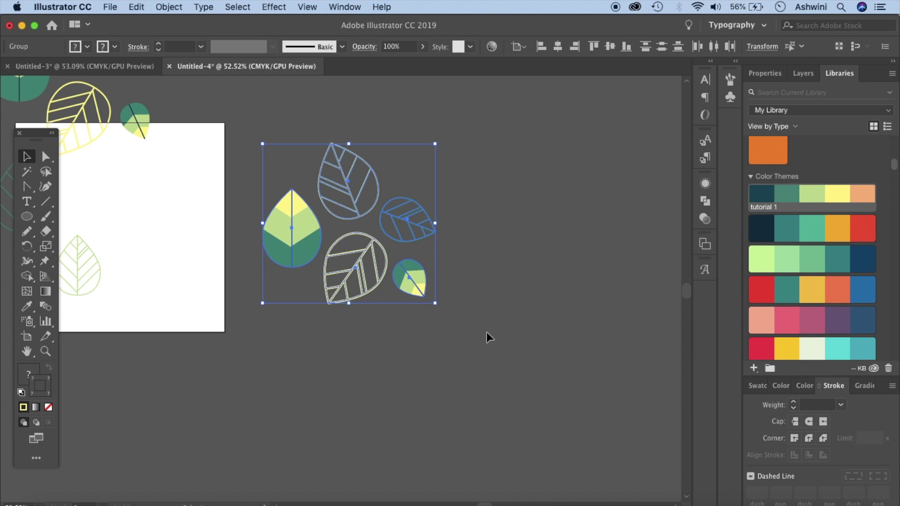
pyautogui.click(169, 7)
pyautogui.moveTo(191, 295)
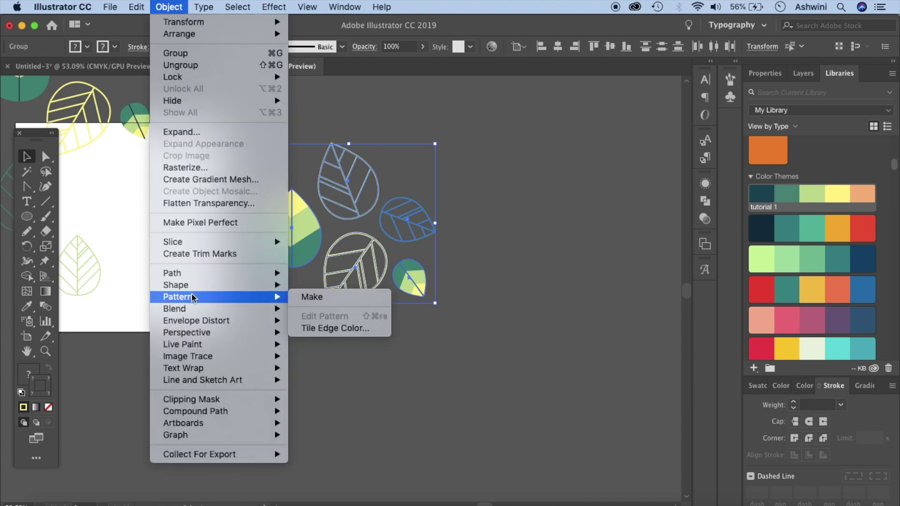
pyautogui.click(328, 299)
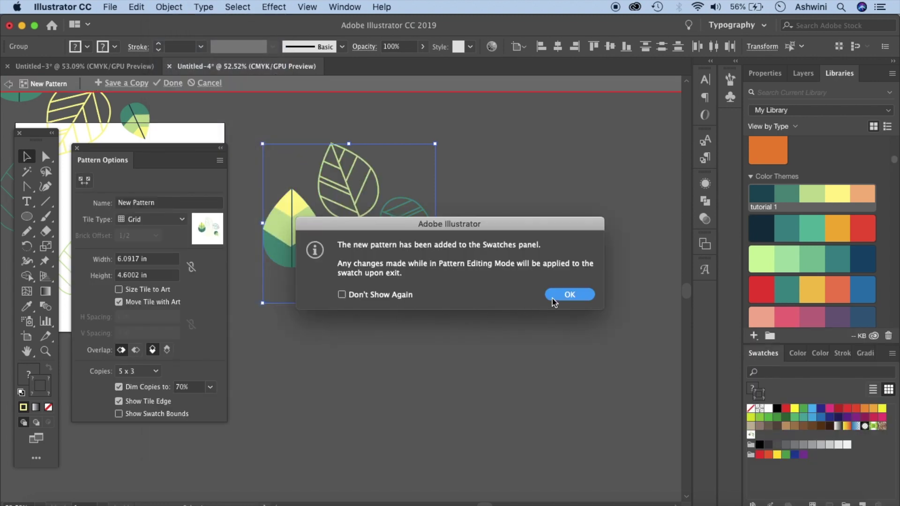
pyautogui.click(565, 299)
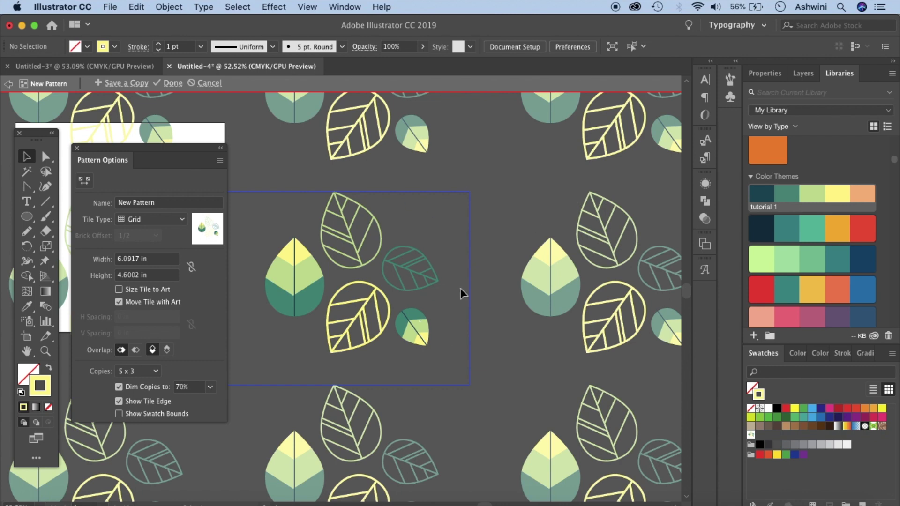
# - Set the pattern's Tile Type to Hex by Row
pyautogui.click(152, 219)
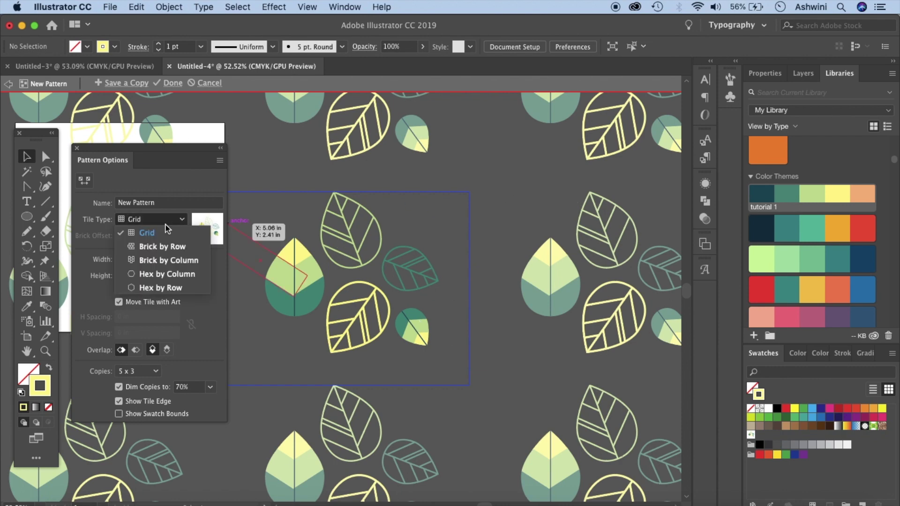
pyautogui.click(161, 275)
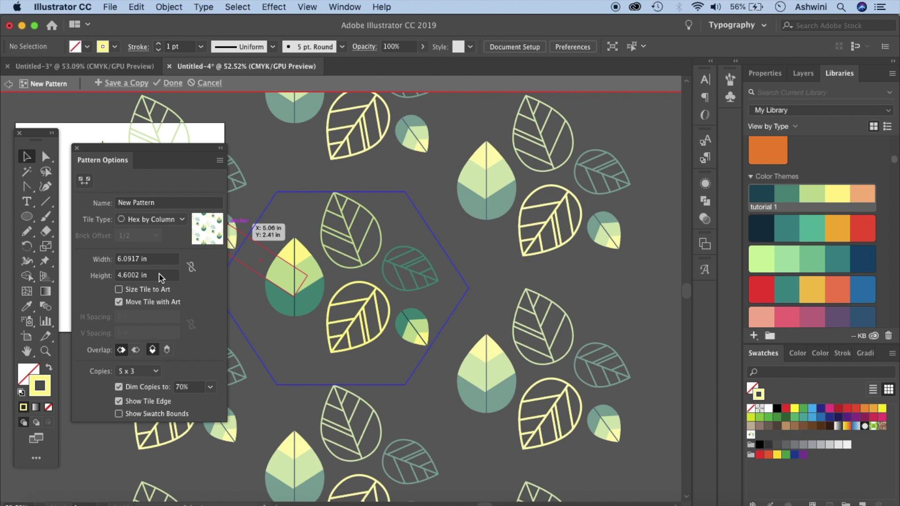
pyautogui.click(182, 219)
pyautogui.click(183, 229)
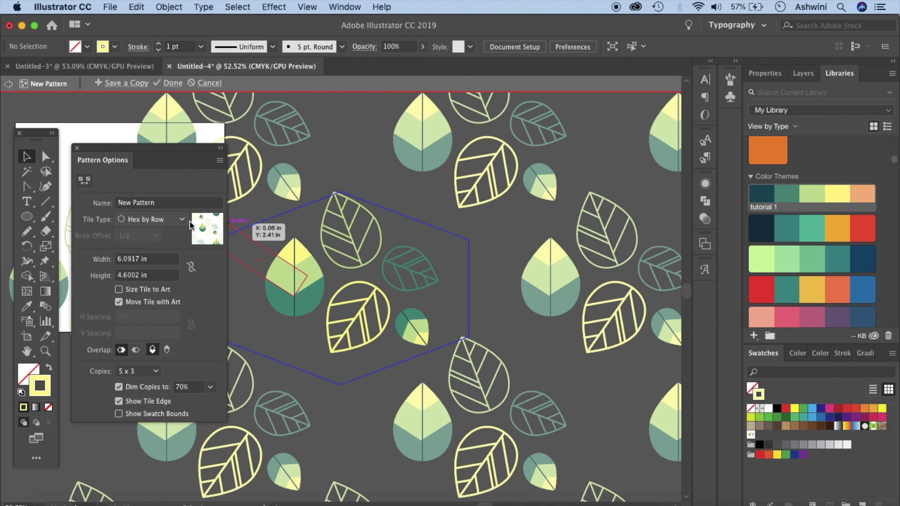
pyautogui.hscroll(-5, 318, 297)
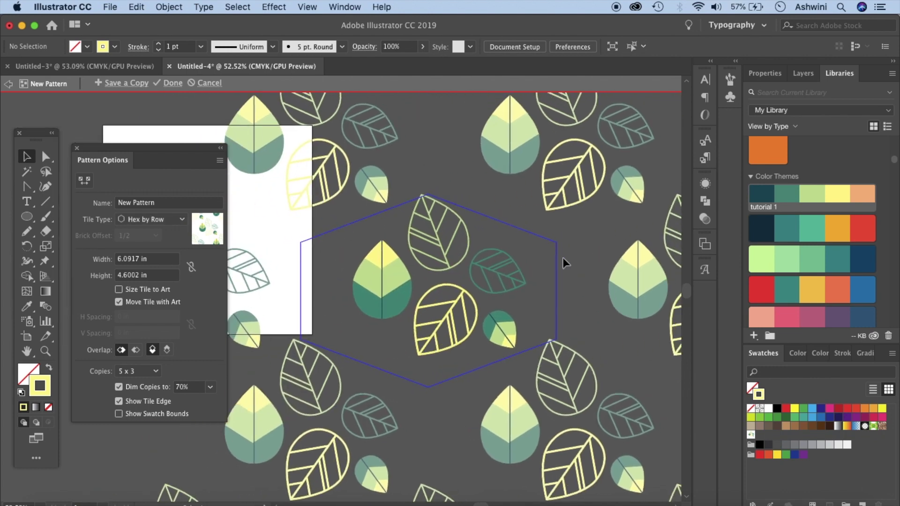
pyautogui.hscroll(3, 527, 367)
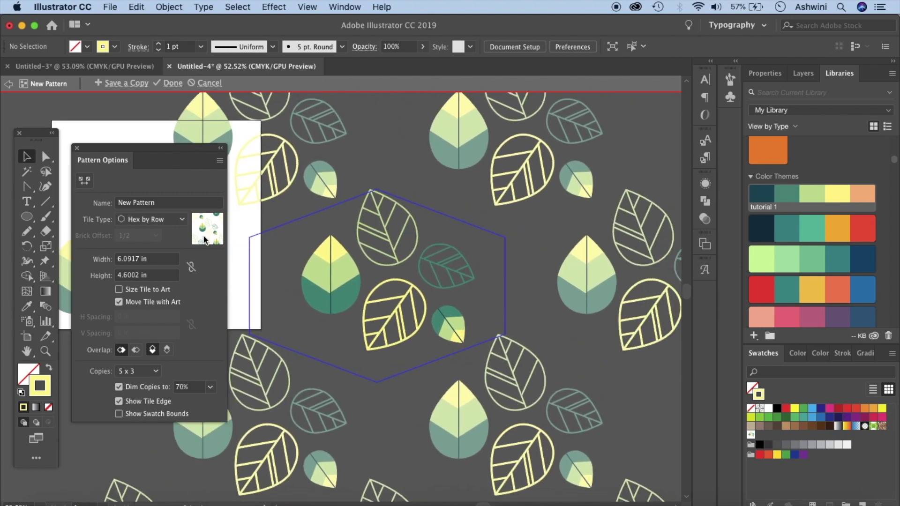
# - Narrow the hexagon tile from both sides to 4.3291 × 4.6002 in
pyautogui.click(84, 181)
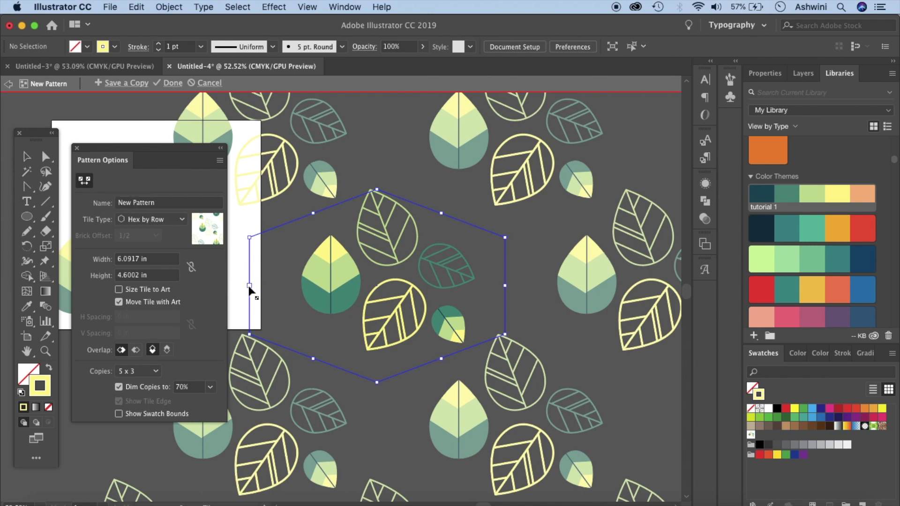
pyautogui.moveTo(249, 287); pyautogui.dragTo(296, 286)
pyautogui.moveTo(505, 286); pyautogui.dragTo(487, 286)
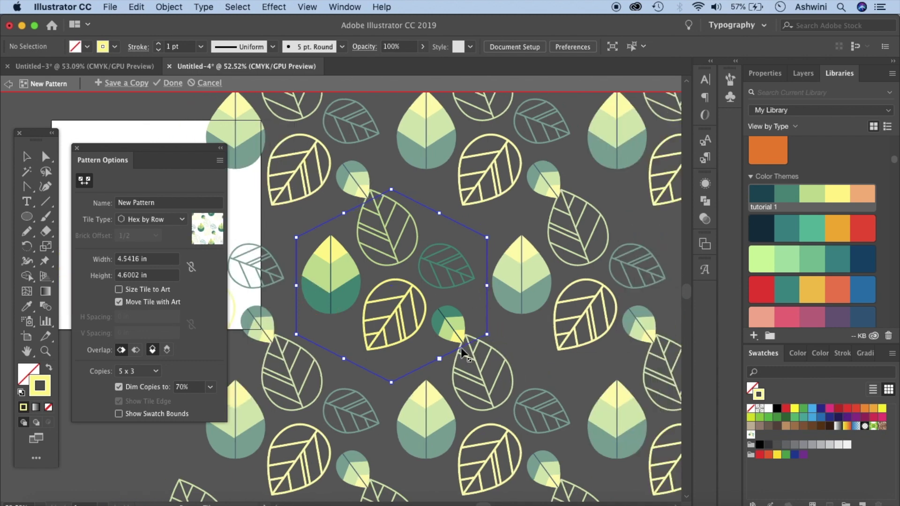
pyautogui.moveTo(486, 286); pyautogui.dragTo(481, 286)
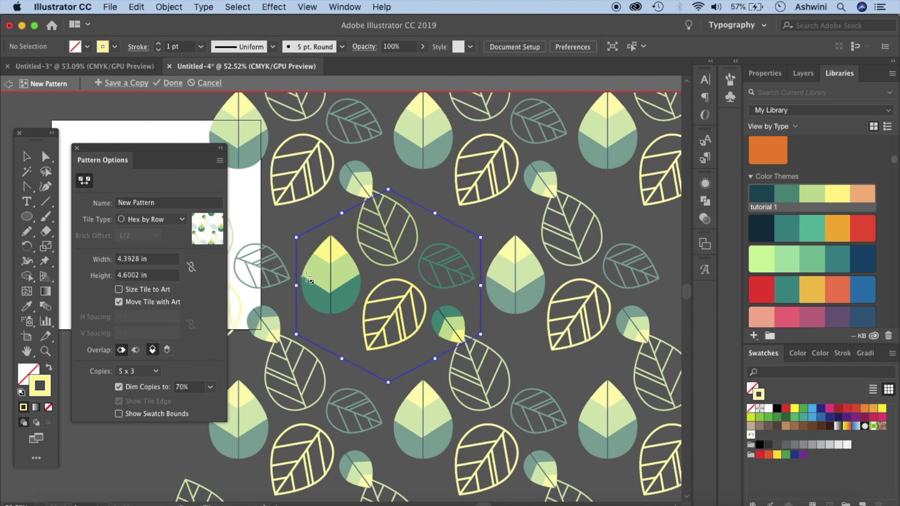
pyautogui.moveTo(297, 286); pyautogui.dragTo(299, 285)
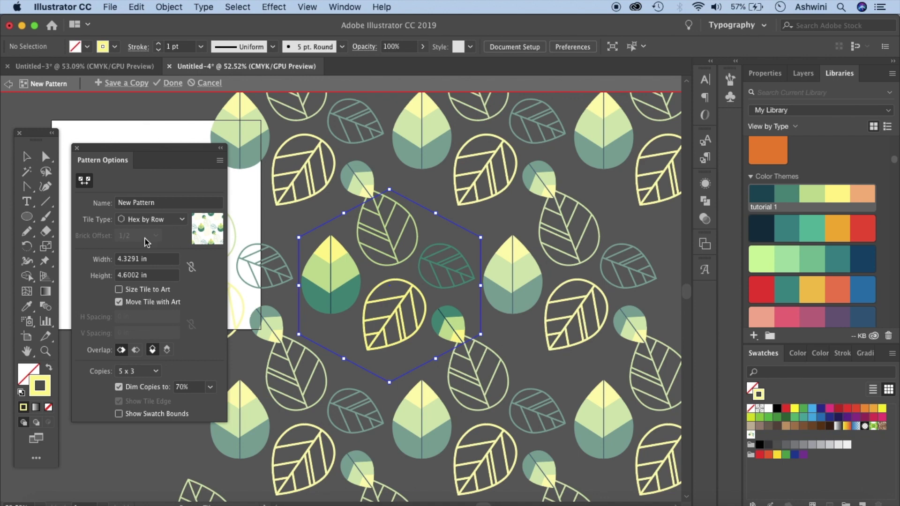
# - Shrink the small filled leaf inside the pattern tile
pyautogui.click(26, 158)
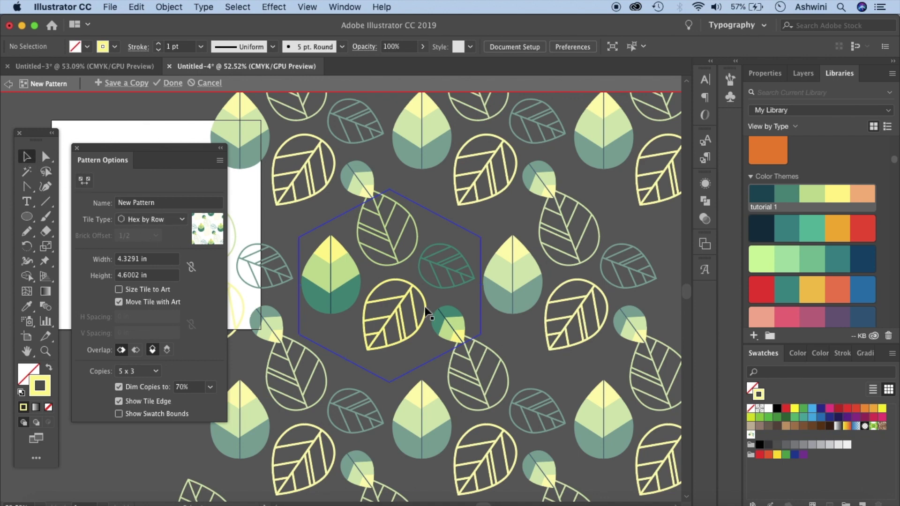
pyautogui.click(458, 330)
pyautogui.moveTo(466, 341); pyautogui.dragTo(440, 302)
pyautogui.click(529, 337)
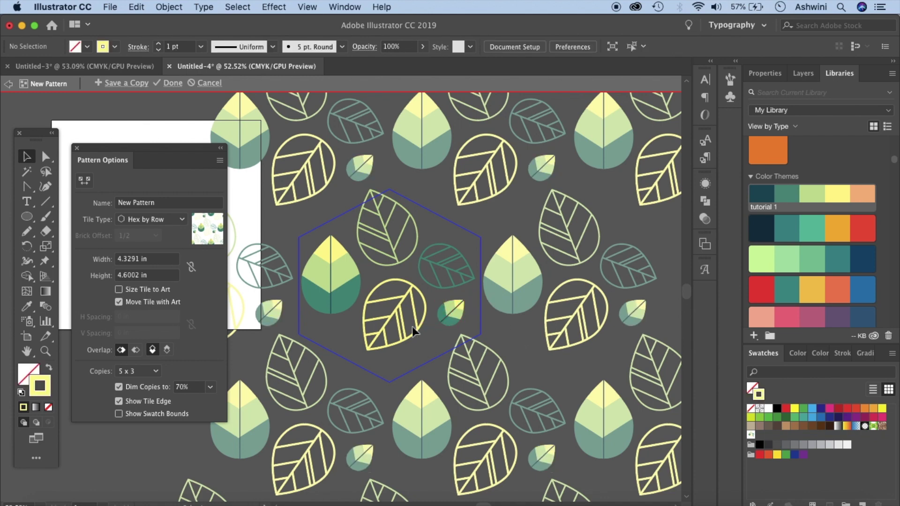
# - Paste a copy of the teal leaf, scale it down, and rotate it counterclockwise
pyautogui.click(439, 279)
pyautogui.press('super+c')
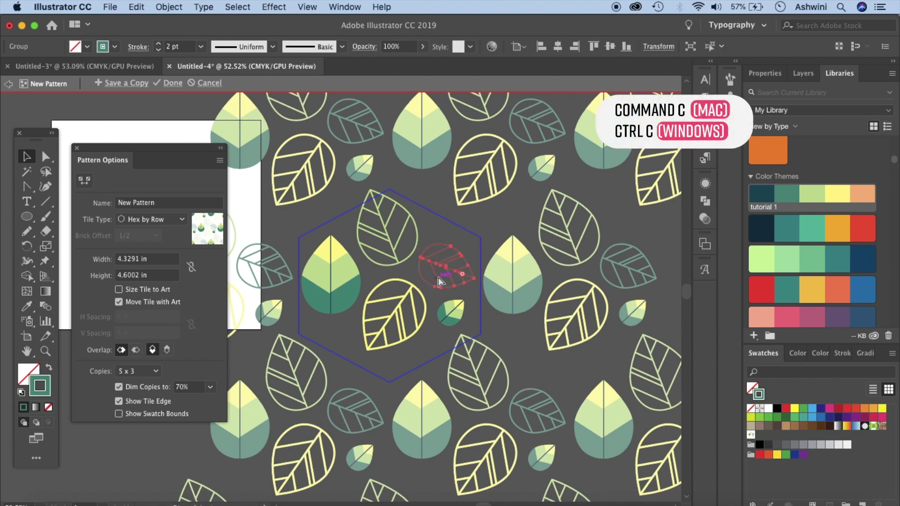
pyautogui.press('super+v')
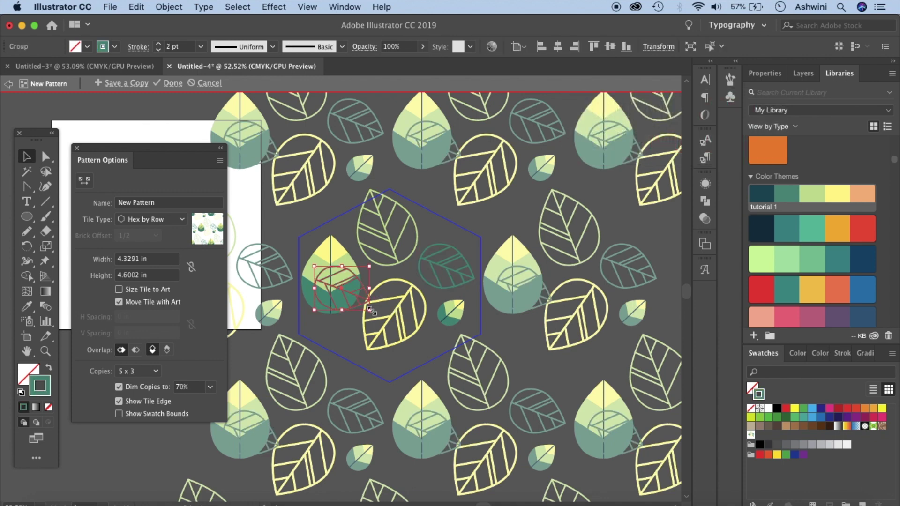
pyautogui.moveTo(370, 310); pyautogui.dragTo(350, 292)
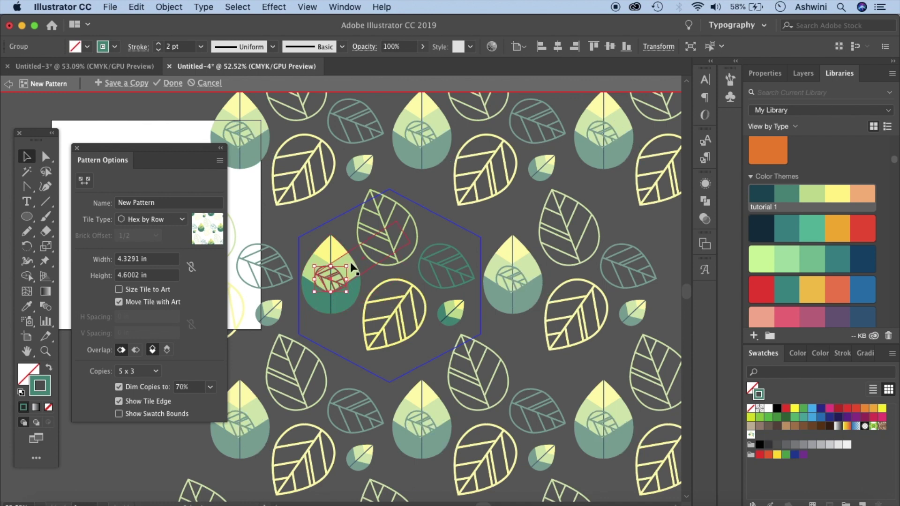
pyautogui.moveTo(347, 261); pyautogui.dragTo(334, 215)
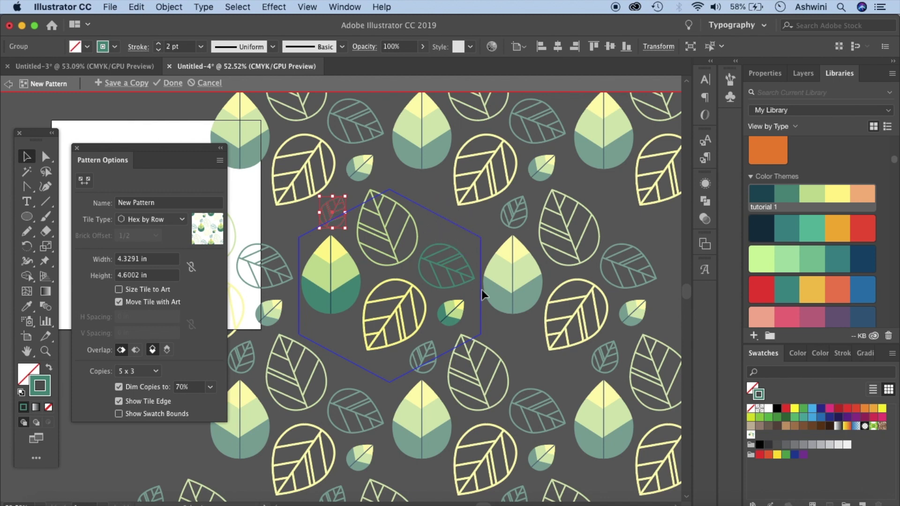
# - Place a small, rotated copy of the yellow outline leaf near the tile's top
pyautogui.click(398, 316)
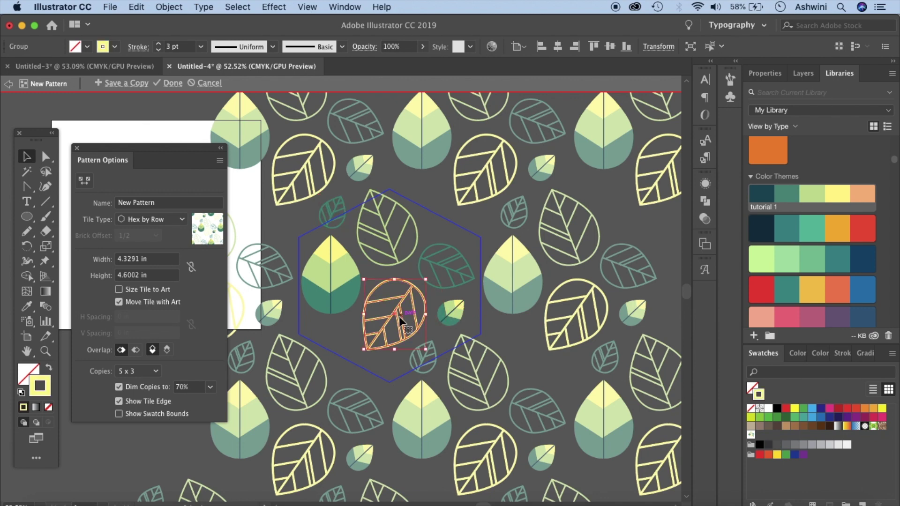
pyautogui.moveTo(399, 316); pyautogui.dragTo(455, 213)
pyautogui.moveTo(477, 247); pyautogui.dragTo(455, 220)
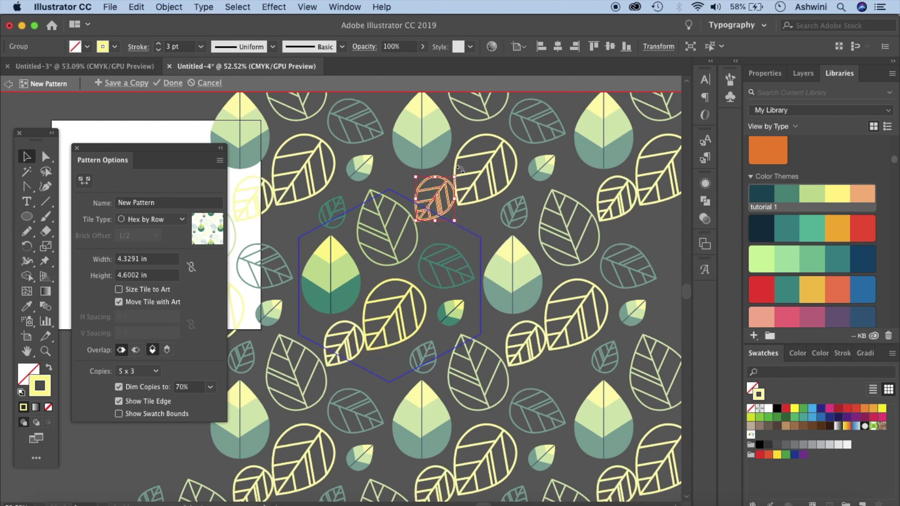
pyautogui.moveTo(457, 177); pyautogui.dragTo(442, 221)
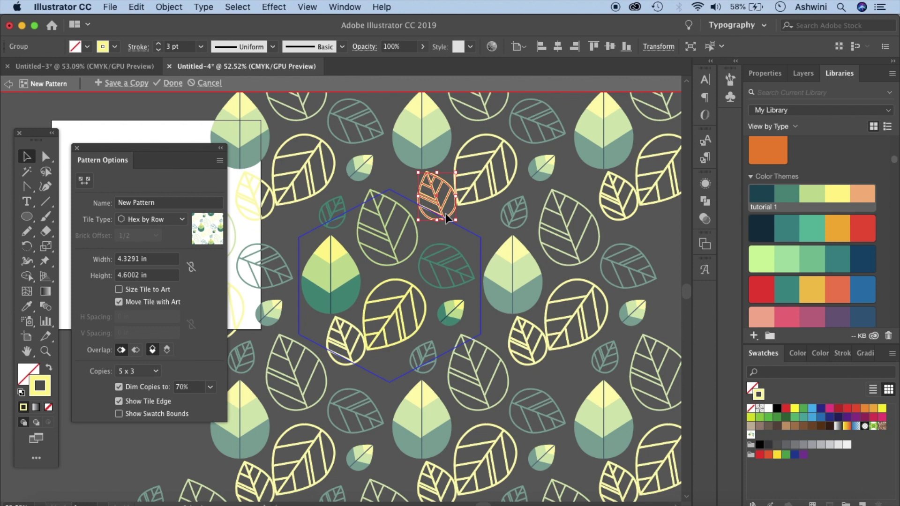
pyautogui.click(445, 220)
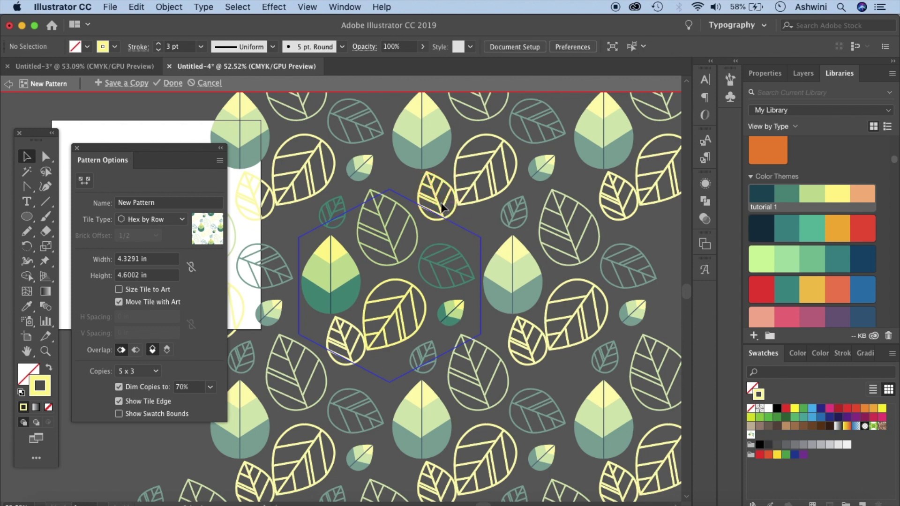
pyautogui.click(441, 204)
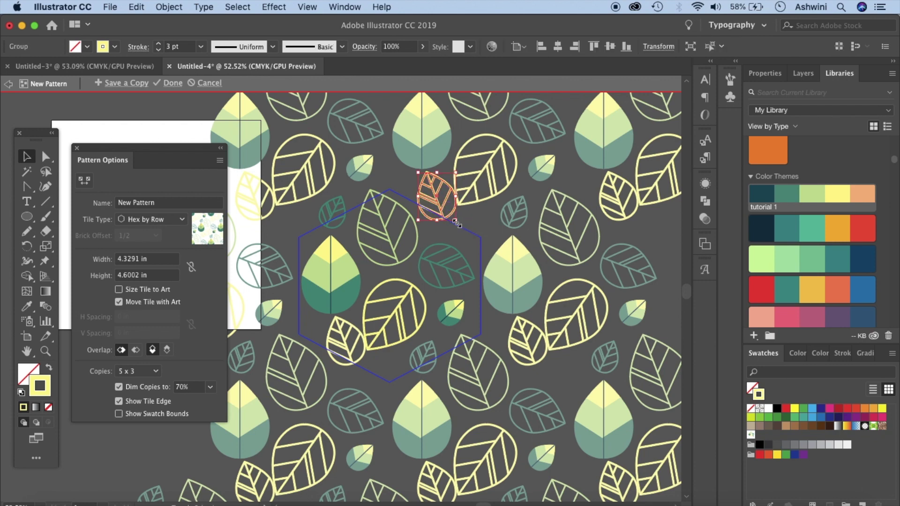
pyautogui.moveTo(453, 221); pyautogui.dragTo(448, 209)
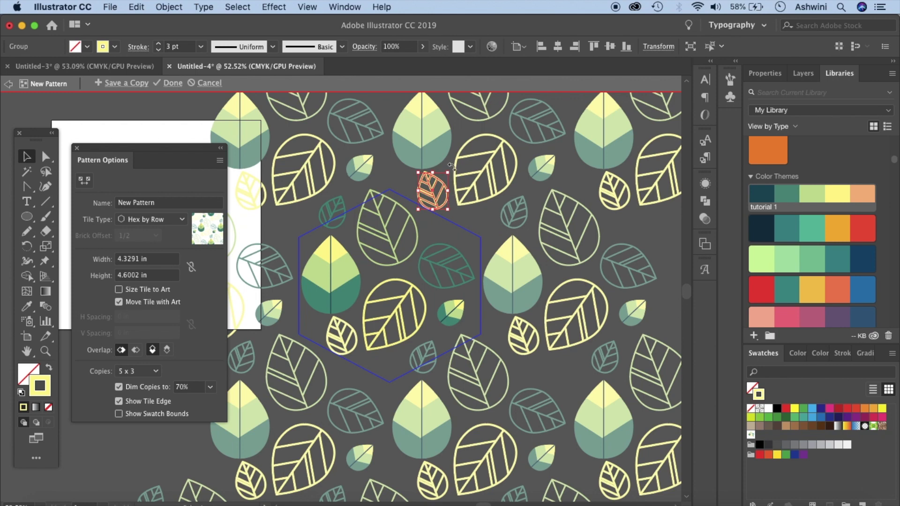
pyautogui.moveTo(452, 165); pyautogui.dragTo(429, 201)
pyautogui.click(538, 259)
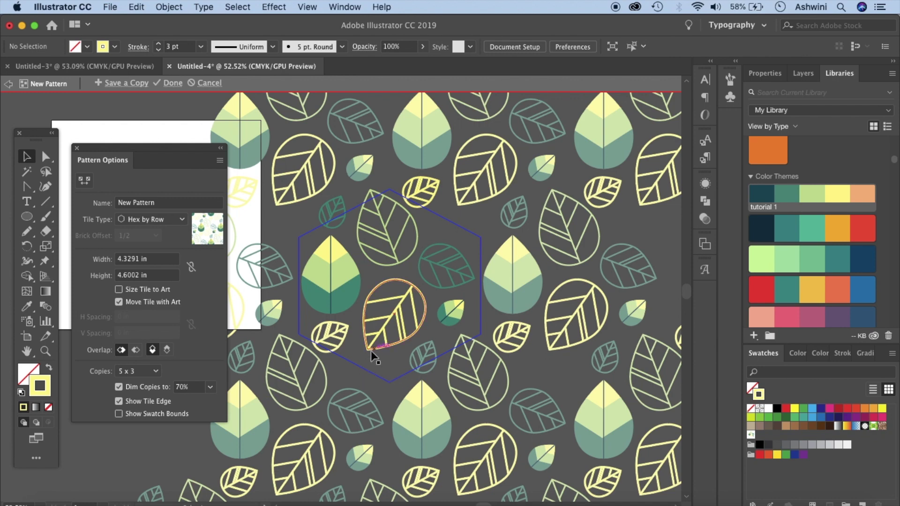
# - Place a rotated copy of the small two-tone leaf on the tile's bottom edge
pyautogui.click(445, 317)
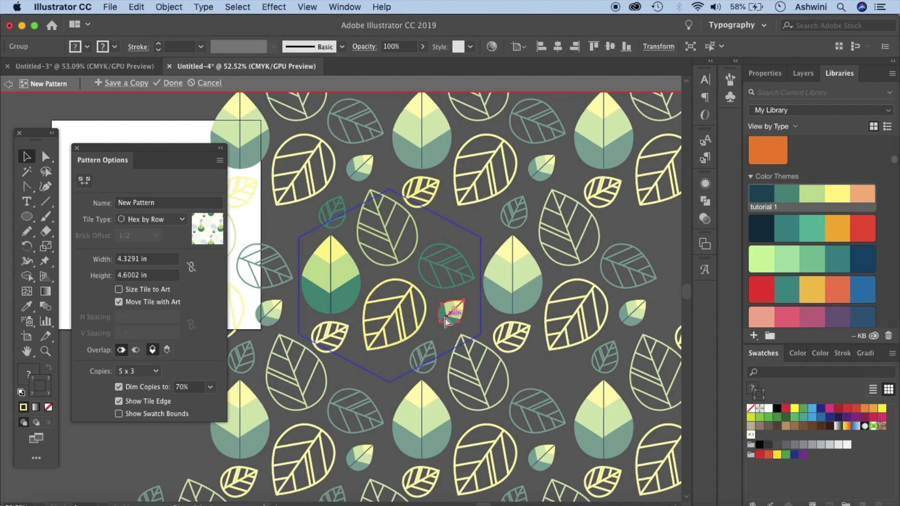
pyautogui.moveTo(445, 317); pyautogui.dragTo(372, 379)
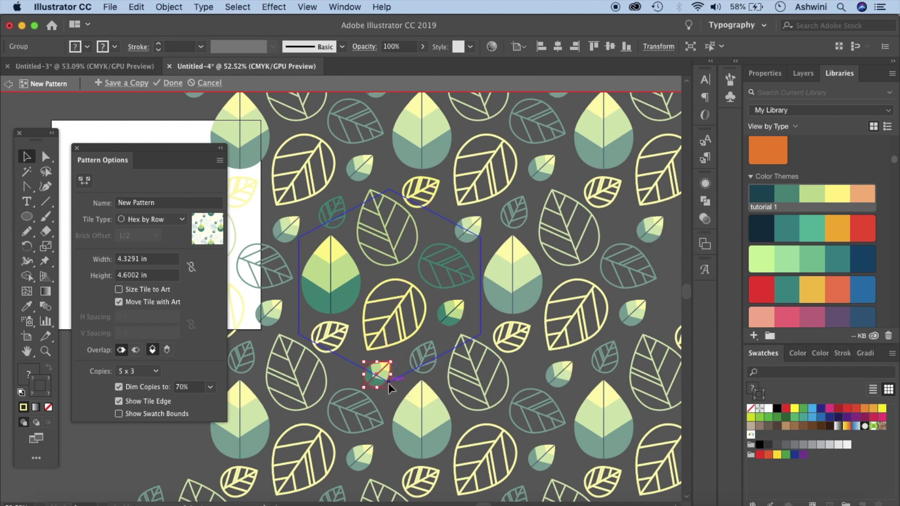
pyautogui.moveTo(390, 388); pyautogui.dragTo(398, 395)
pyautogui.moveTo(402, 360); pyautogui.dragTo(354, 362)
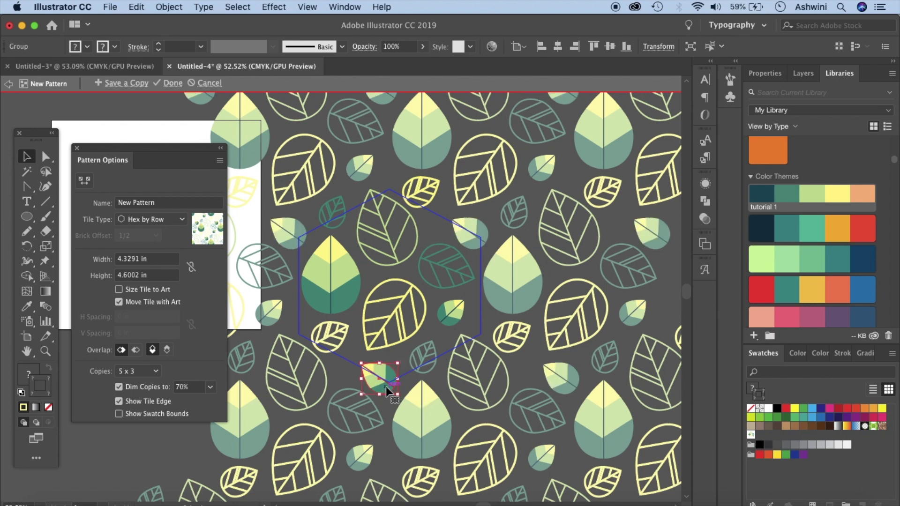
pyautogui.moveTo(386, 387); pyautogui.dragTo(387, 387)
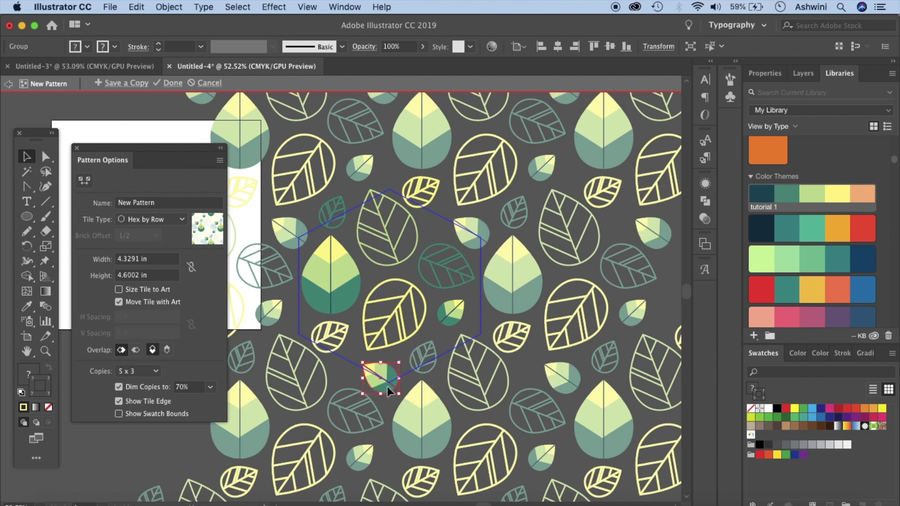
pyautogui.click(539, 356)
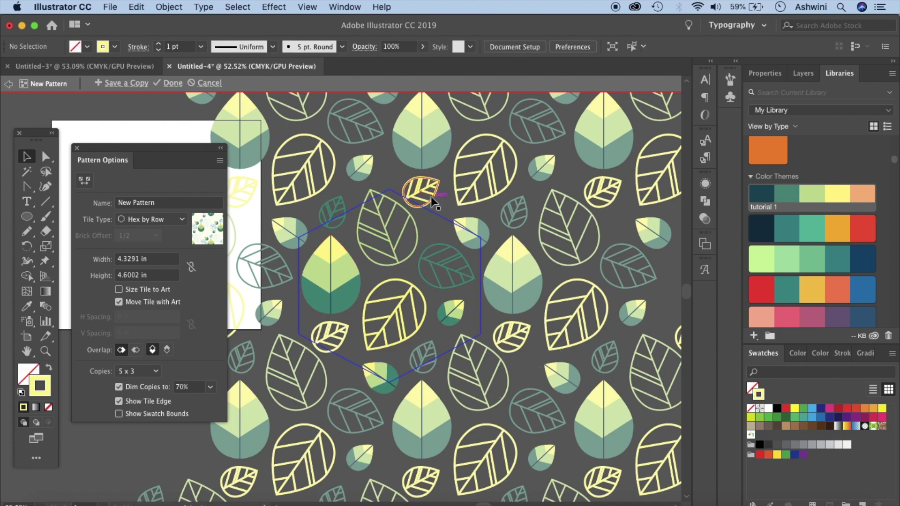
# - Finish pattern editing with Done to save the leaf pattern
pyautogui.click(173, 83)
pyautogui.scroll(-5, 387, 282)
pyautogui.scroll(-3, 387, 283)
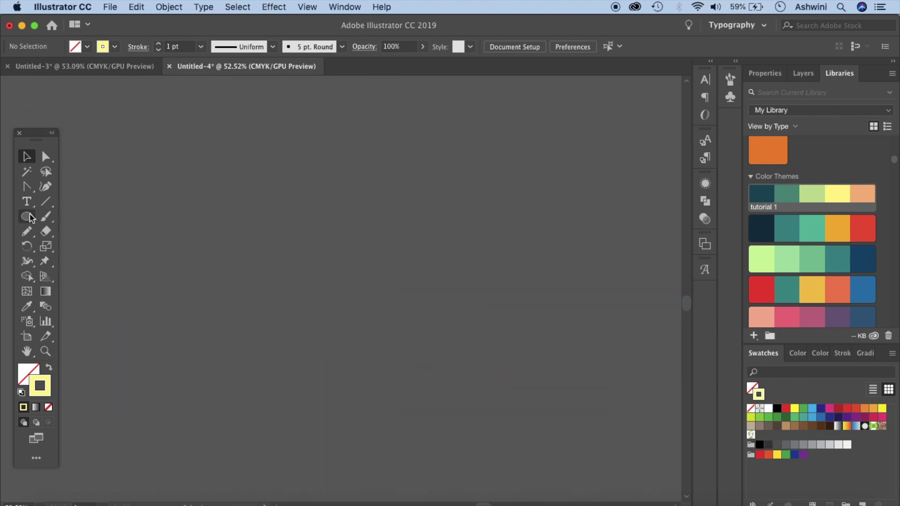
# - Draw a large rectangle below the leaf artwork with the Rectangle Tool
pyautogui.moveTo(29, 218); pyautogui.dragTo(52, 215)
pyautogui.moveTo(86, 118); pyautogui.dragTo(641, 487)
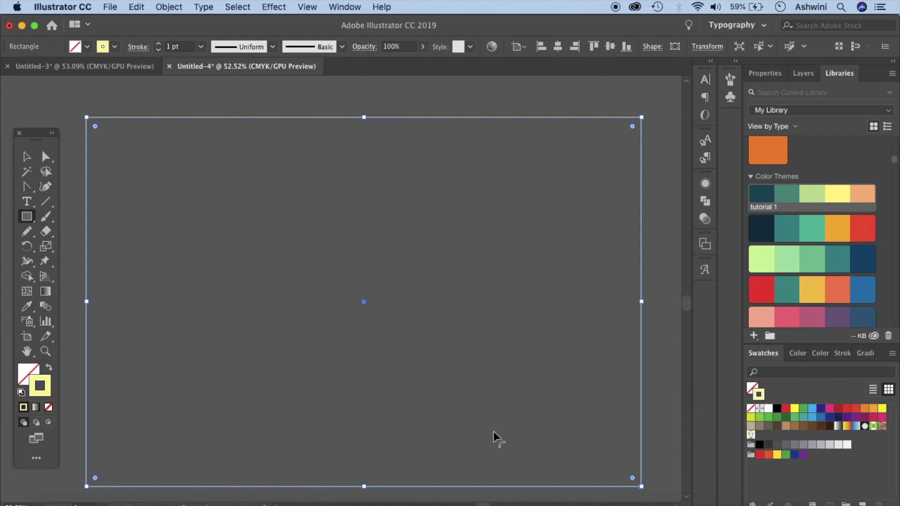
pyautogui.scroll(5, 493, 431)
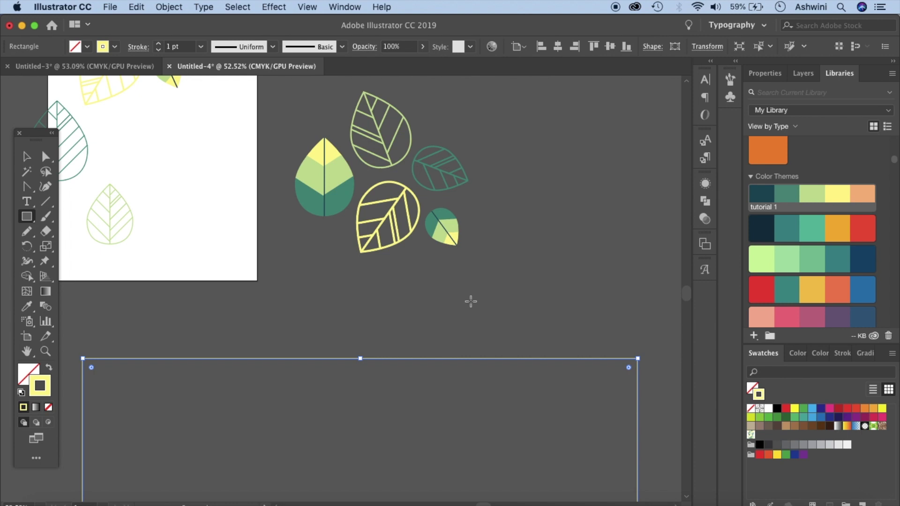
pyautogui.scroll(-6, 470, 301)
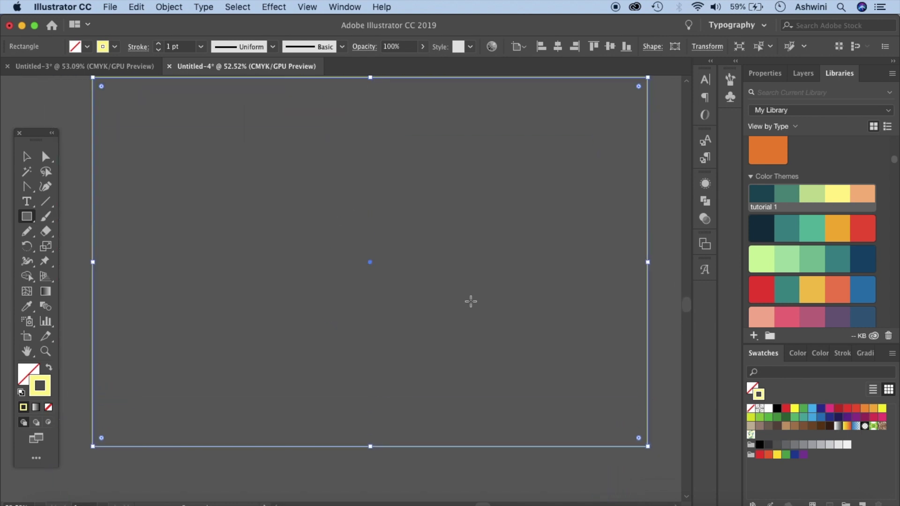
pyautogui.scroll(1, 471, 301)
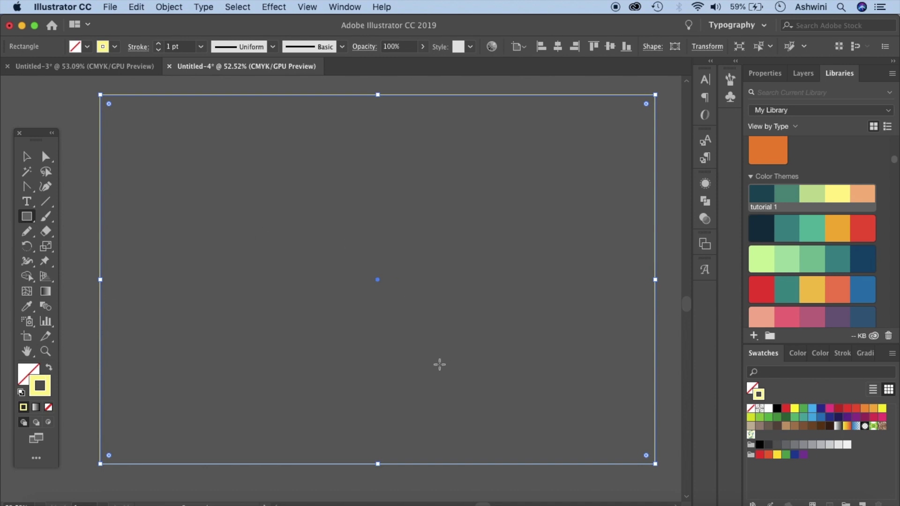
# - Fill the rectangle with the dark navy swatch from the 50s Christmas theme, with no stroke
pyautogui.click(49, 368)
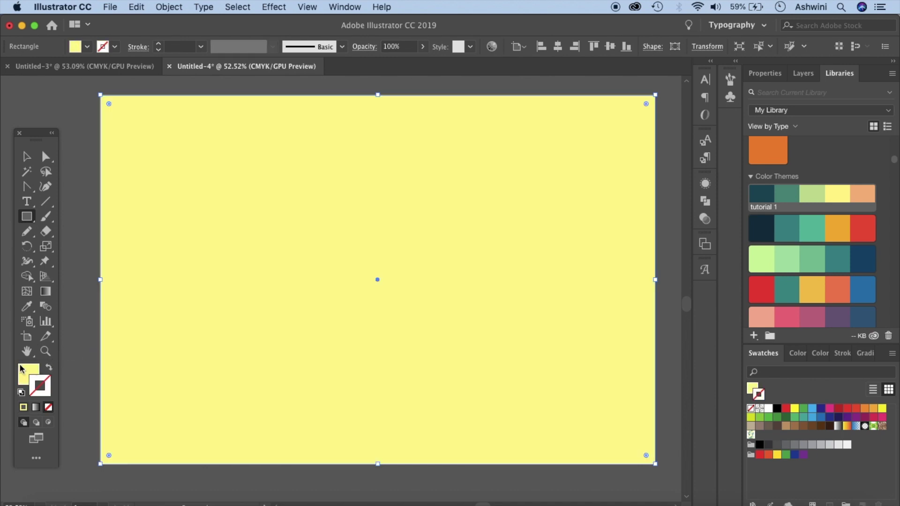
pyautogui.click(21, 370)
pyautogui.click(825, 258)
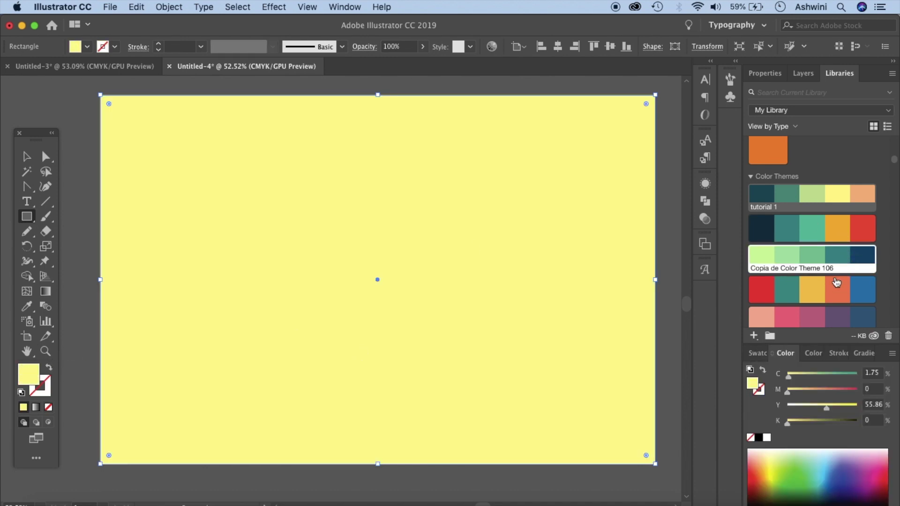
pyautogui.scroll(-5, 833, 278)
pyautogui.click(787, 236)
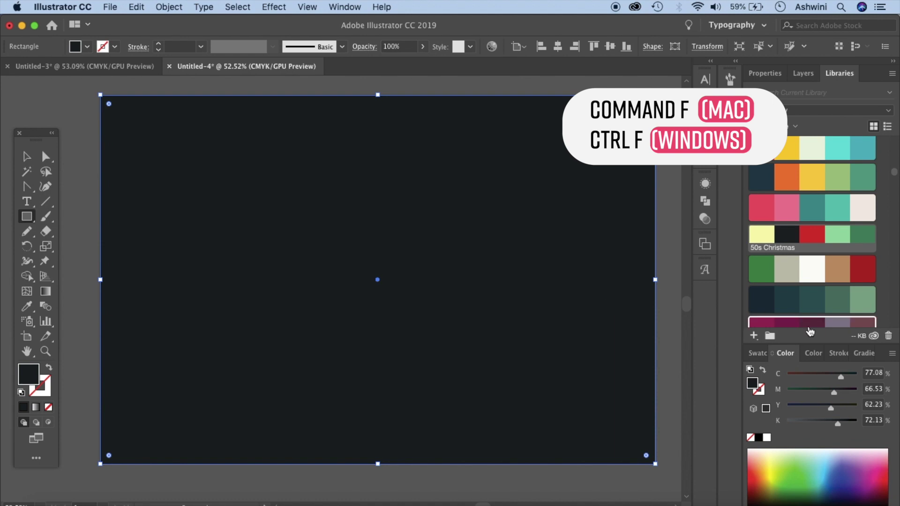
pyautogui.click(756, 353)
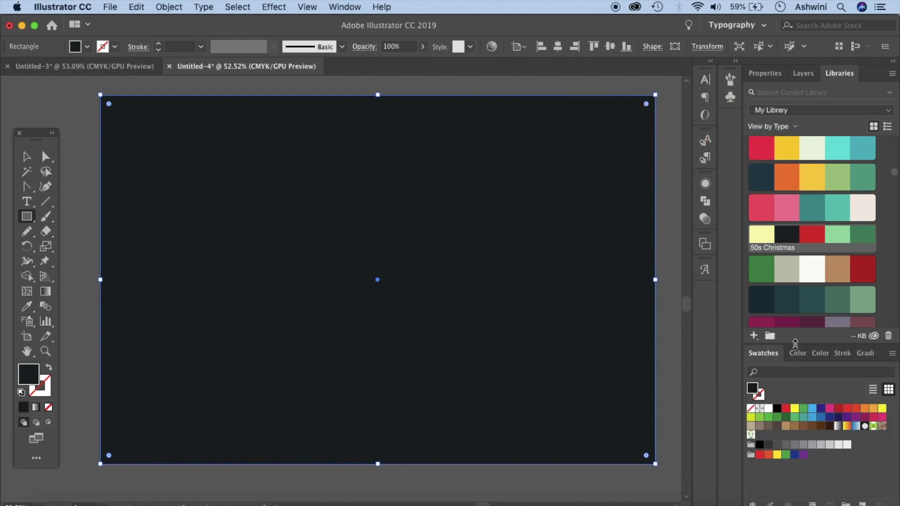
# - Apply the New Pattern leaf swatch to the front rectangle and fill the rectangle behind it solid black
pyautogui.click(751, 436)
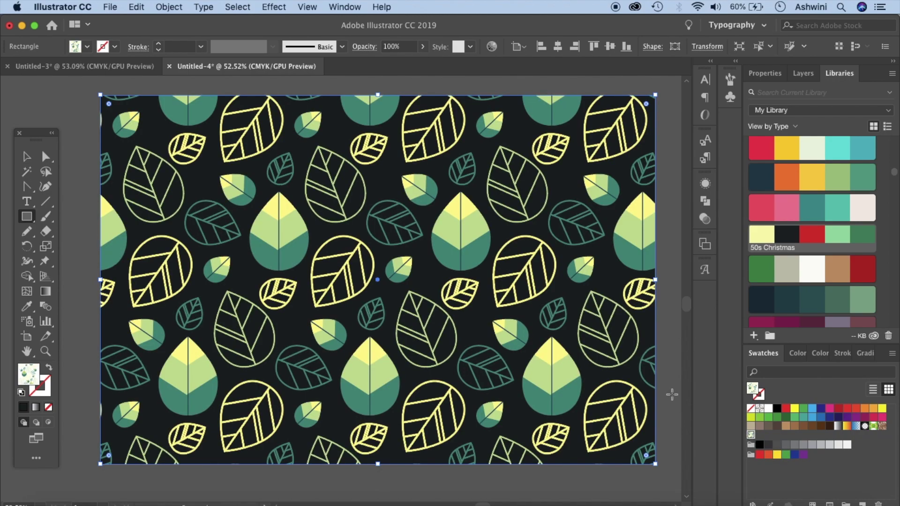
pyautogui.scroll(5, 671, 394)
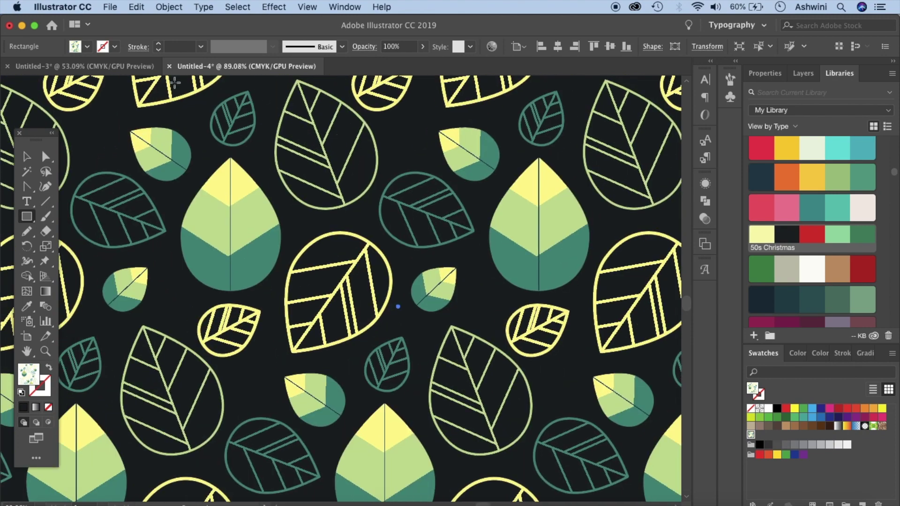
pyautogui.click(27, 156)
pyautogui.moveTo(230, 94); pyautogui.dragTo(282, 263)
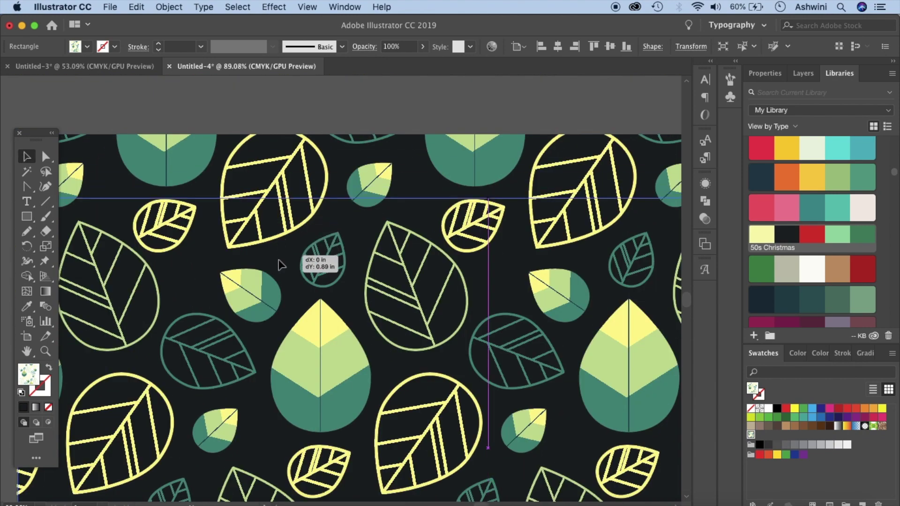
pyautogui.click(313, 157)
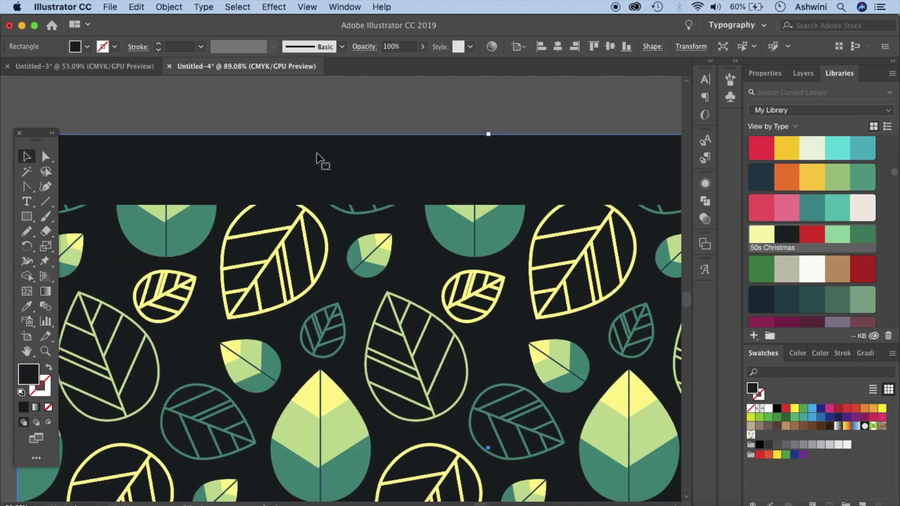
pyautogui.click(777, 410)
pyautogui.moveTo(538, 373); pyautogui.dragTo(529, 346)
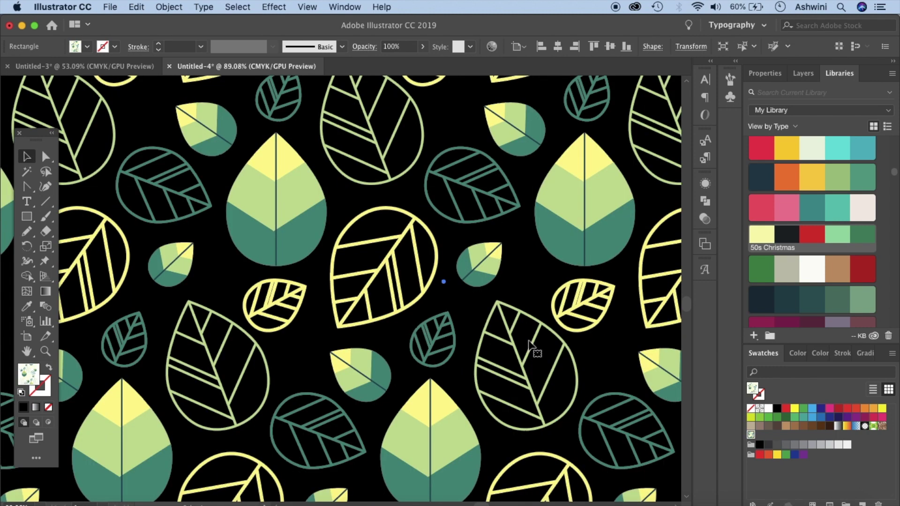